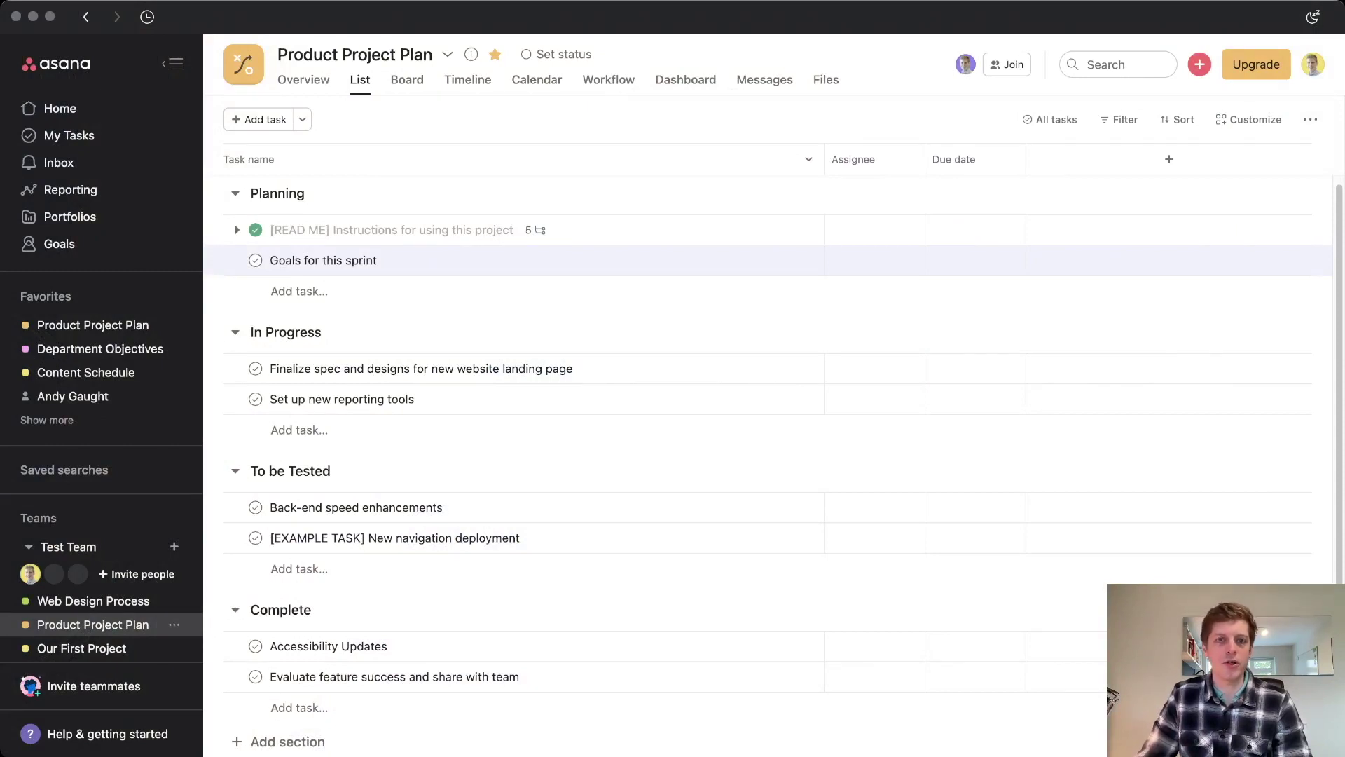
# Create a new tag named "Goal" on the "Goals for this sprint" task, keeping its yellow color
pyautogui.click(323, 261)
pyautogui.click(490, 261)
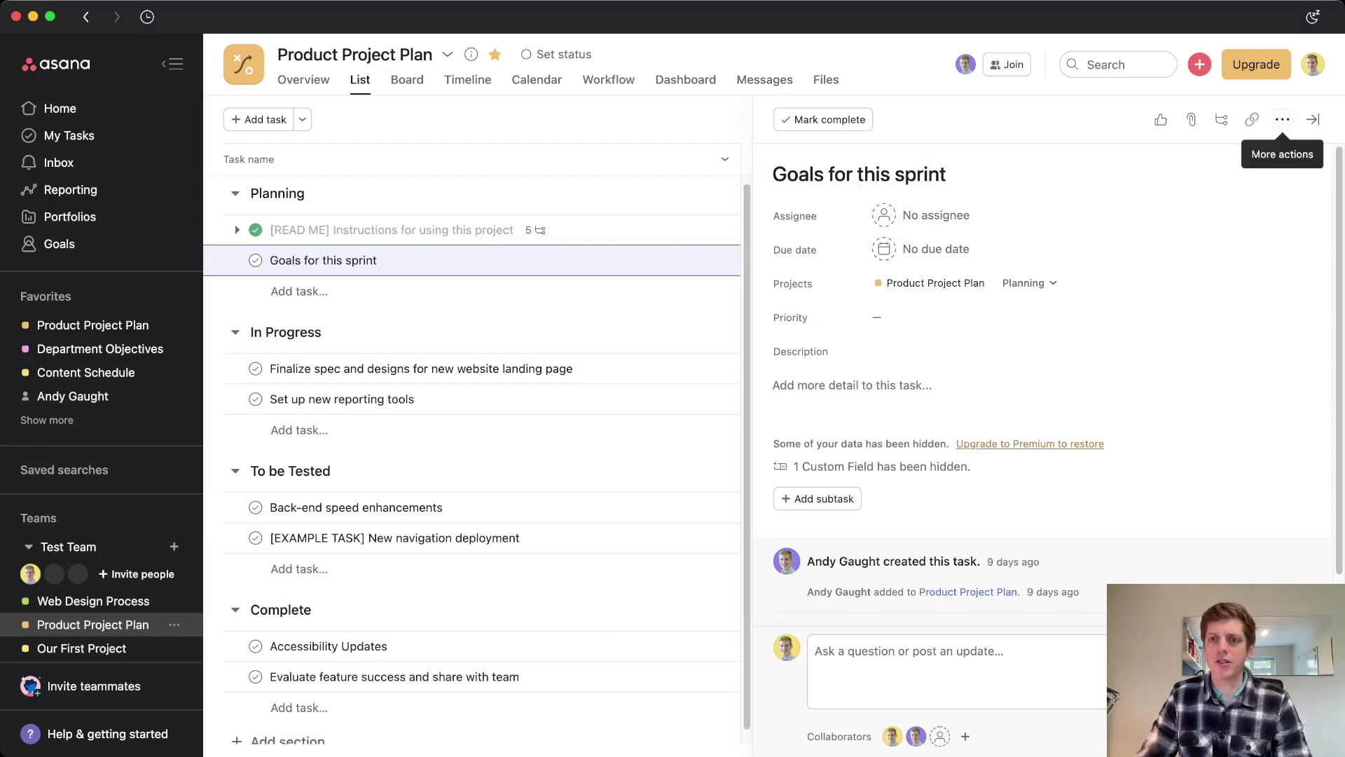
pyautogui.click(1282, 119)
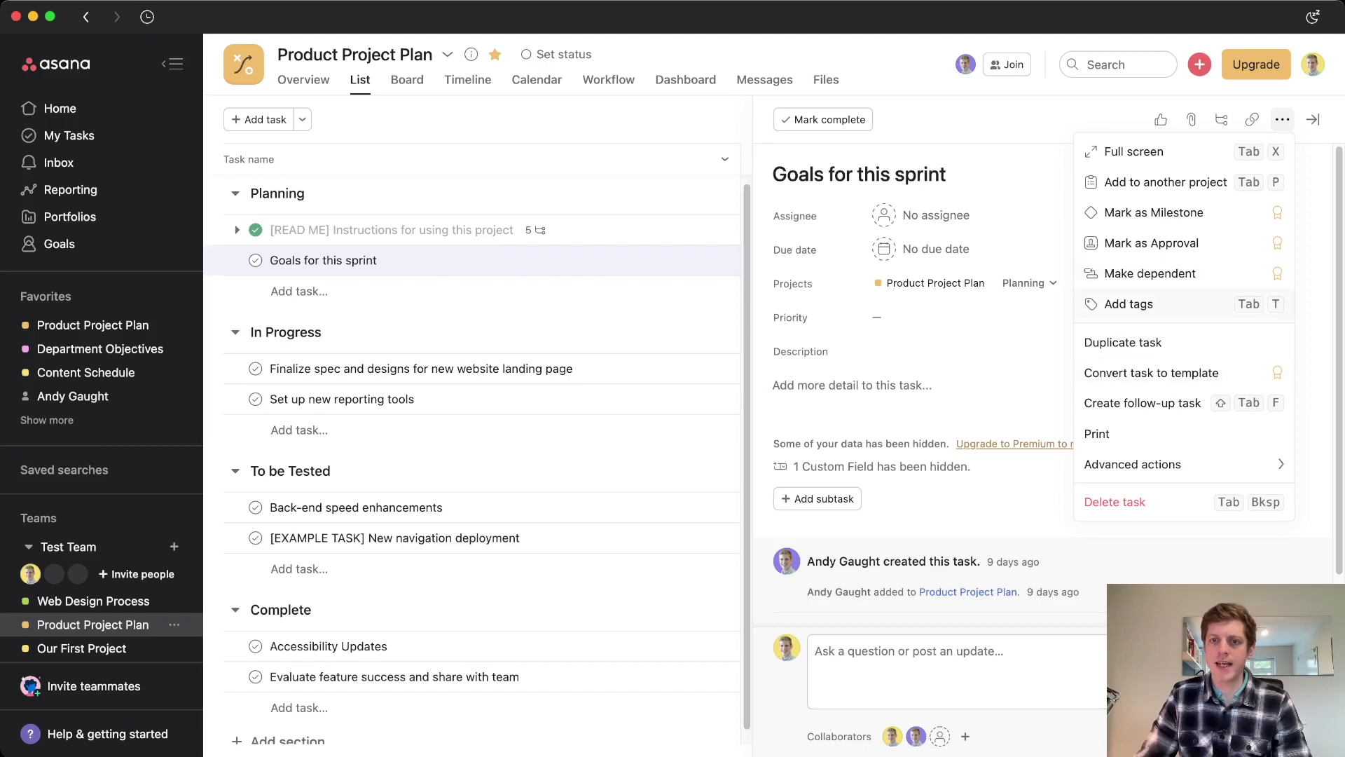
pyautogui.click(1128, 303)
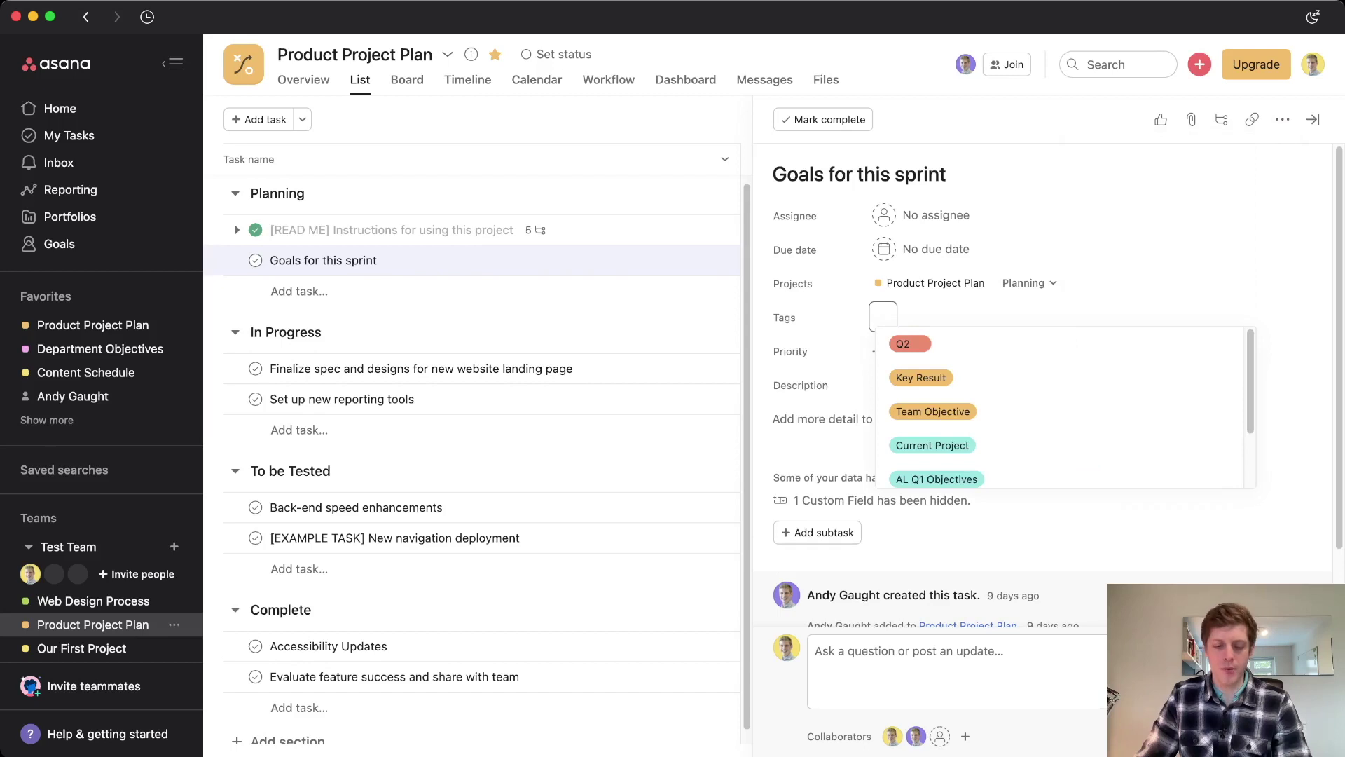
pyautogui.write('Goal')
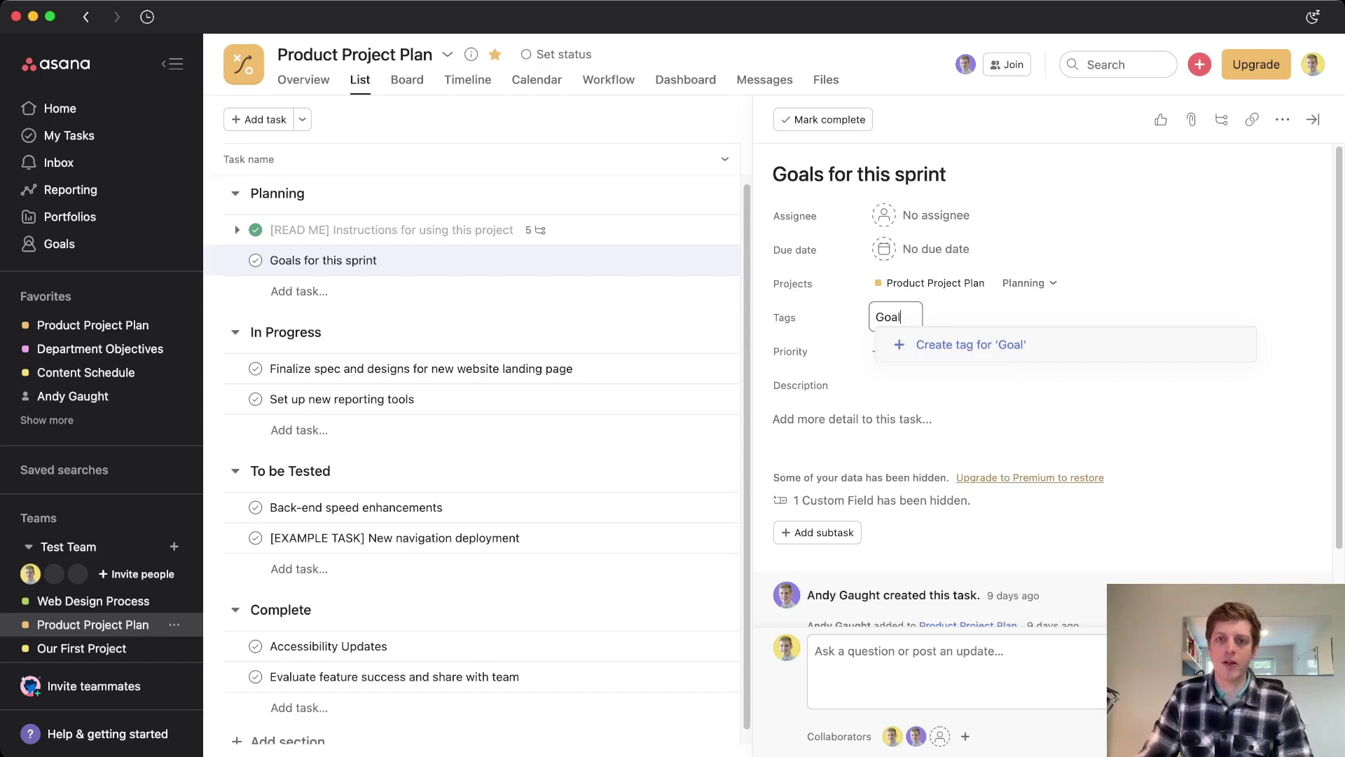
pyautogui.press('Return')
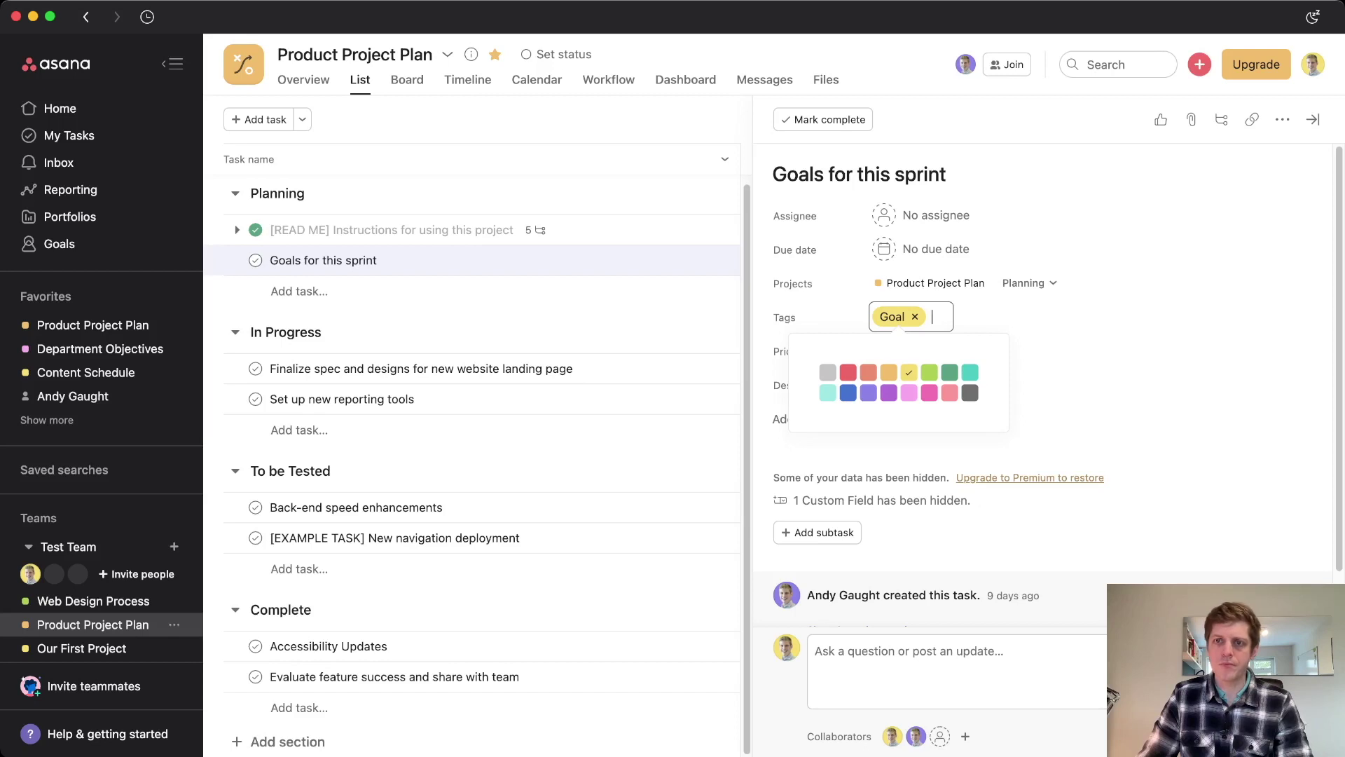
pyautogui.press('Escape')
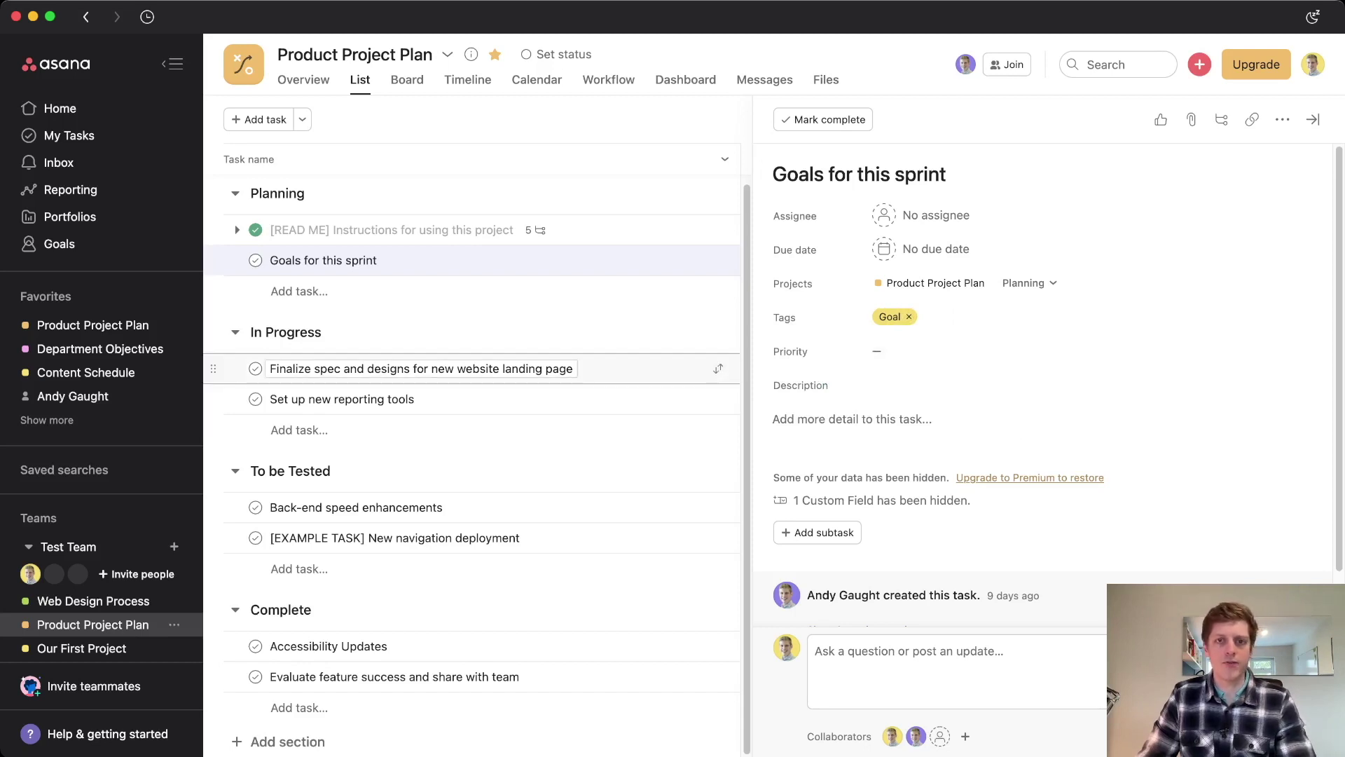
# Add the existing Team tag to the "Finalize spec and designs for new website landing page" task
pyautogui.click(596, 368)
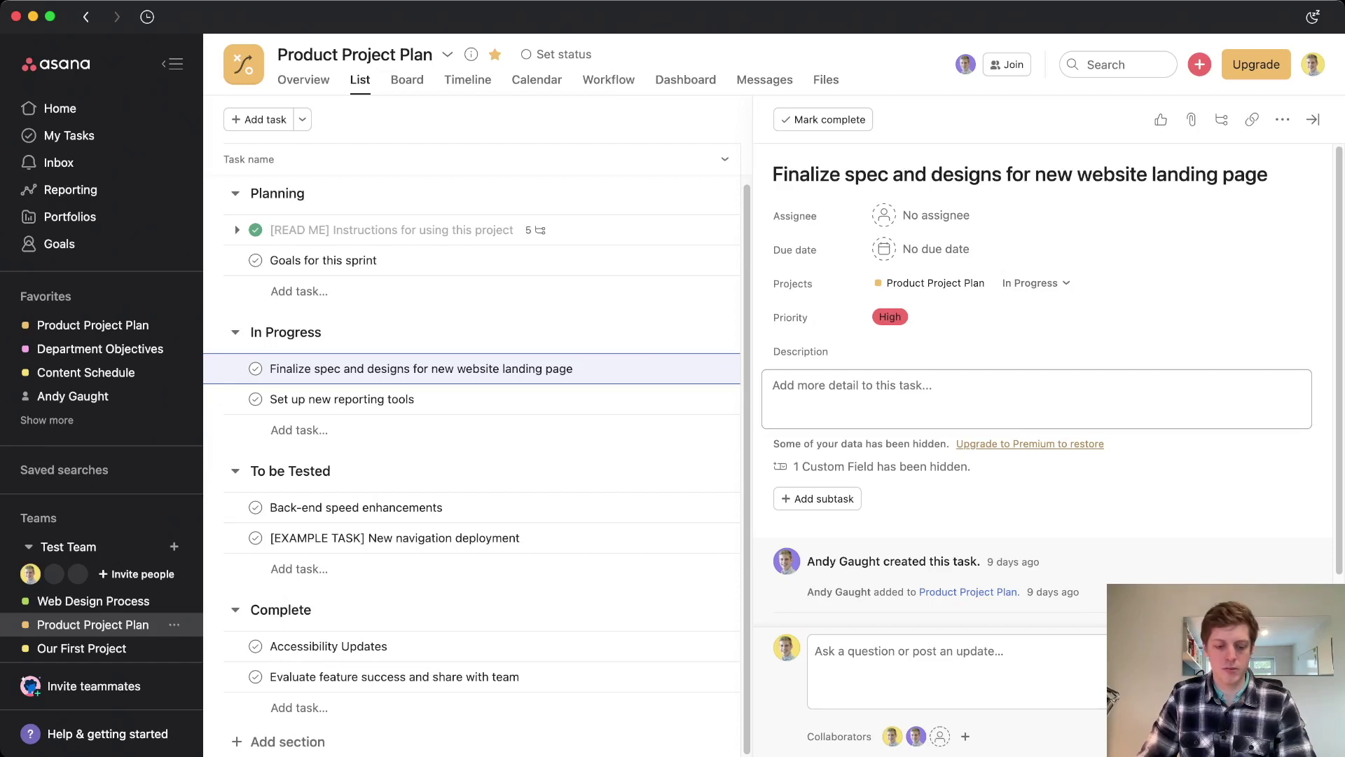
pyautogui.hotkey('Tab', 't')
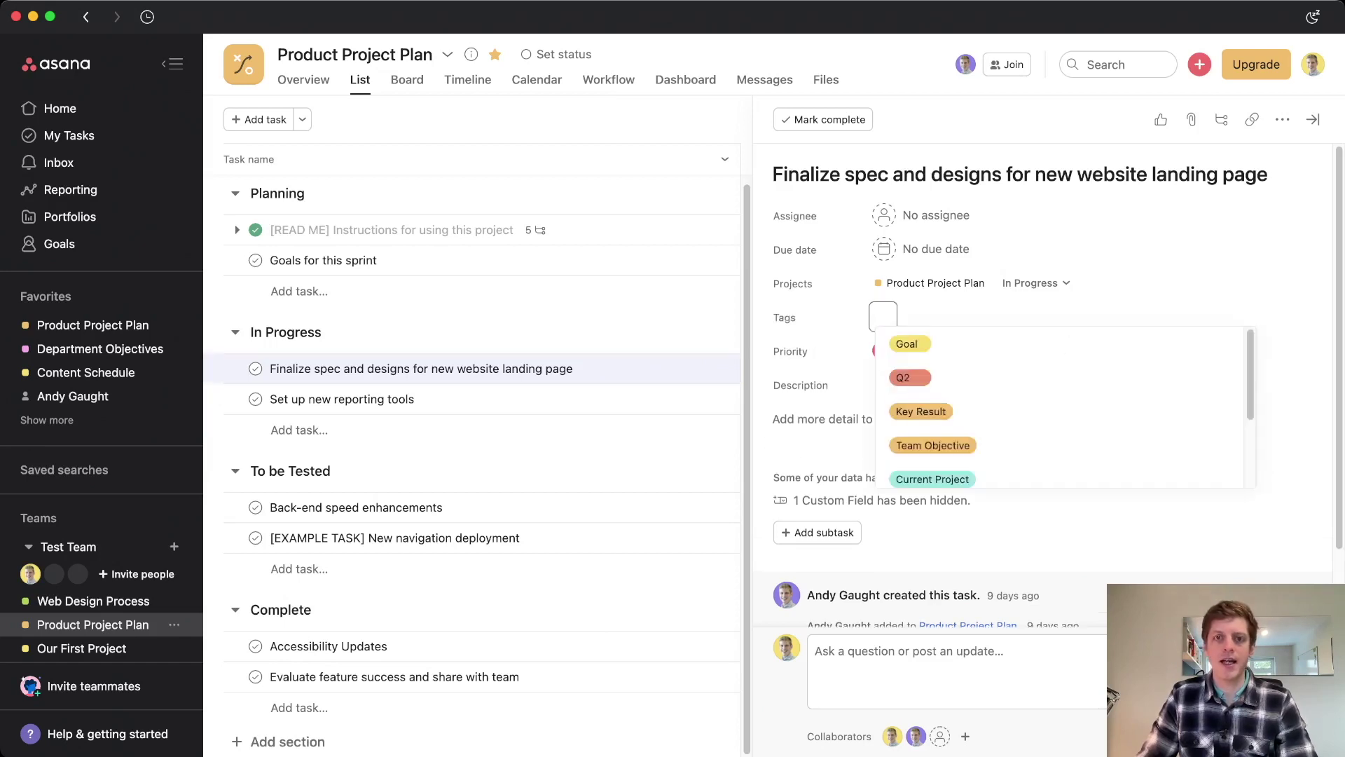
pyautogui.scroll(-2, 1059, 399)
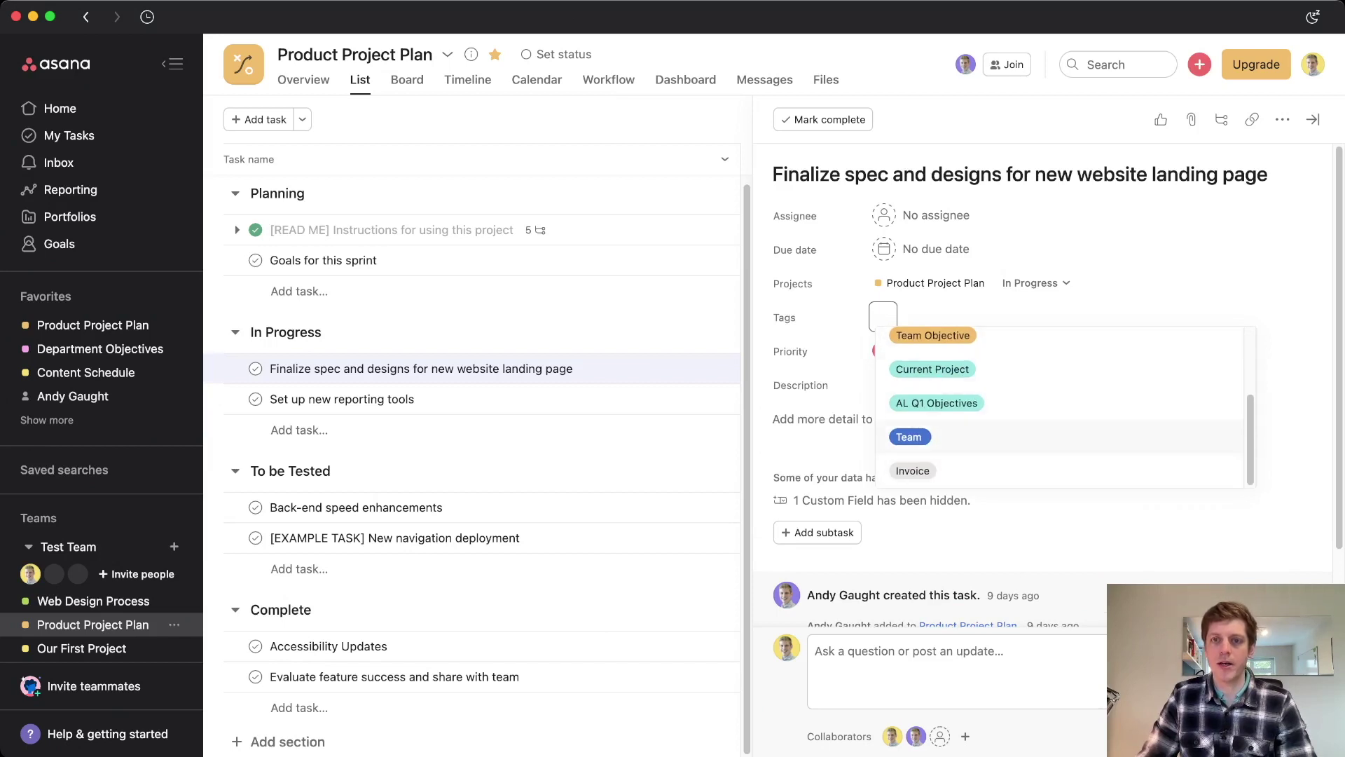
pyautogui.click(910, 436)
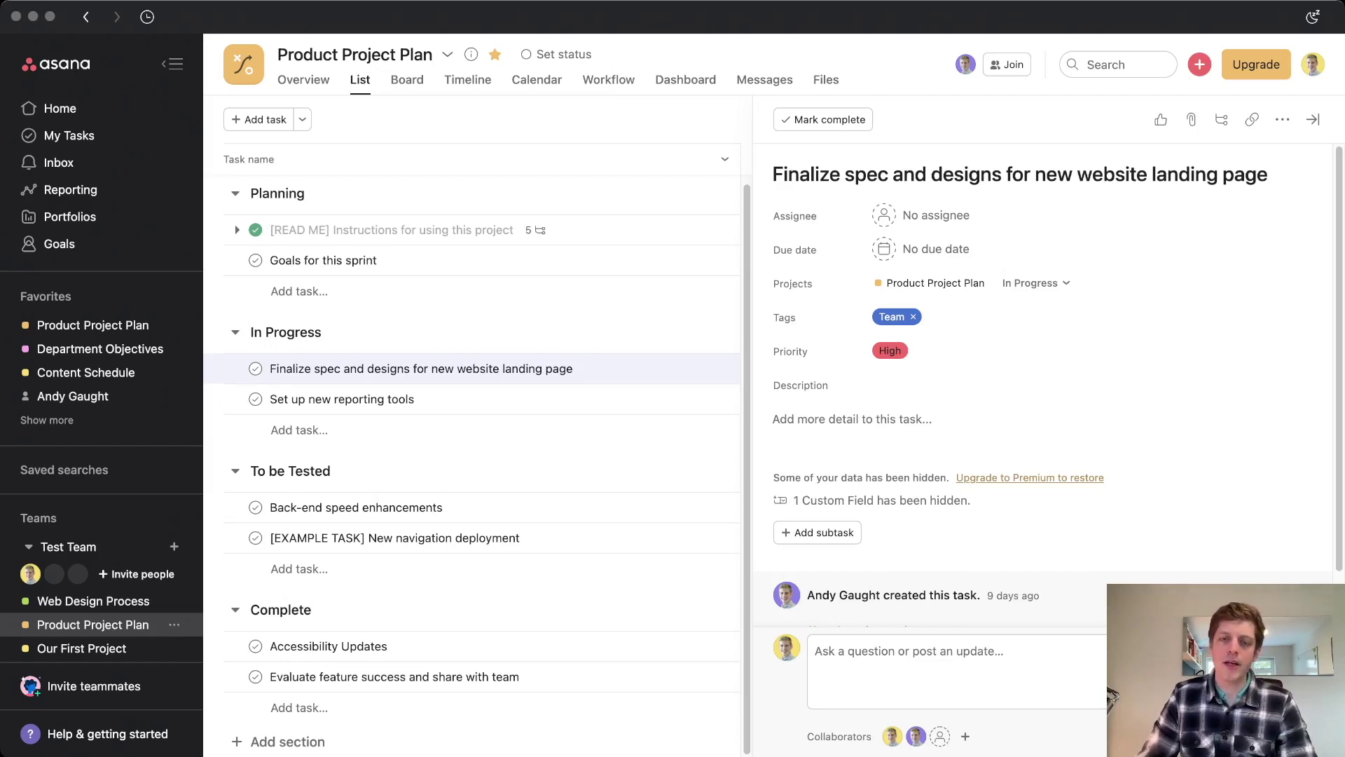
pyautogui.press('super+Tab')
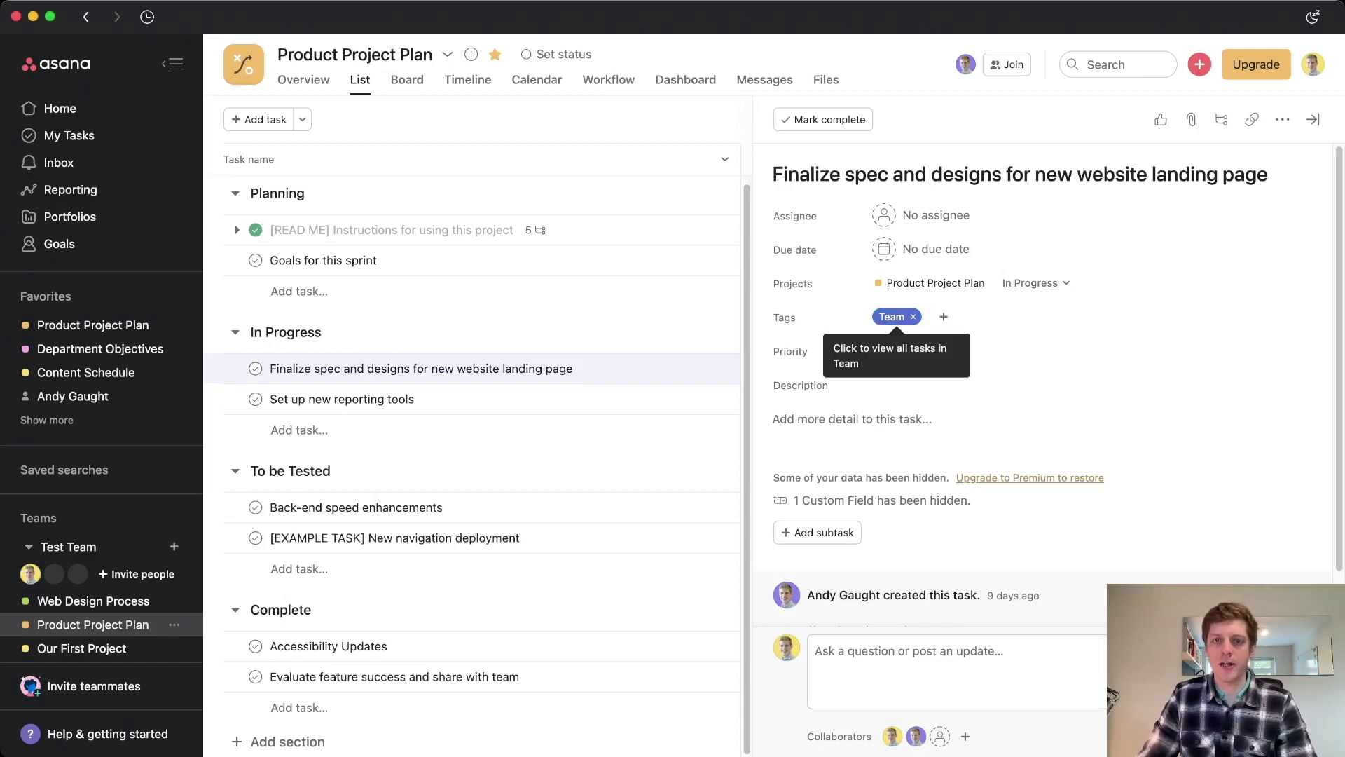
# Add the Team tag's task list to the favorites and reopen it from there after visiting Product Project Plan
pyautogui.click(892, 316)
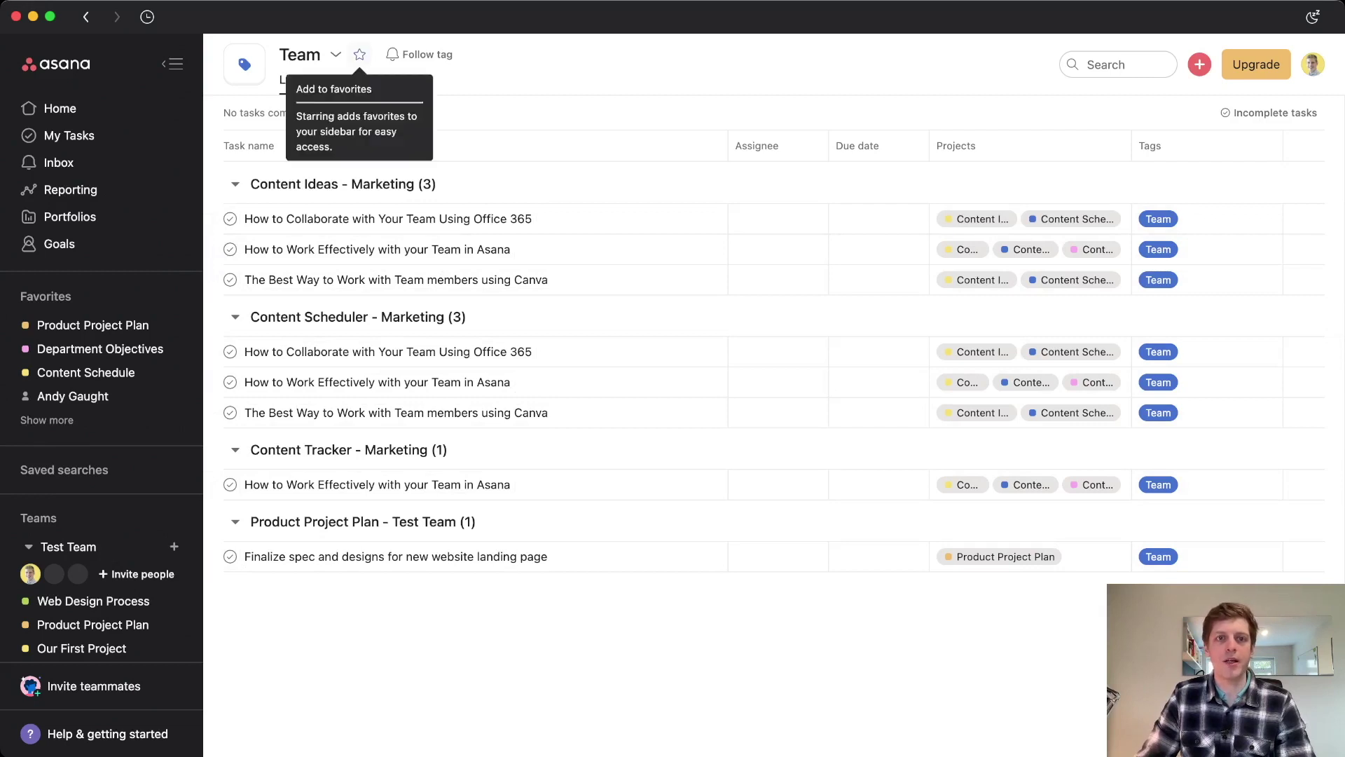
pyautogui.click(360, 54)
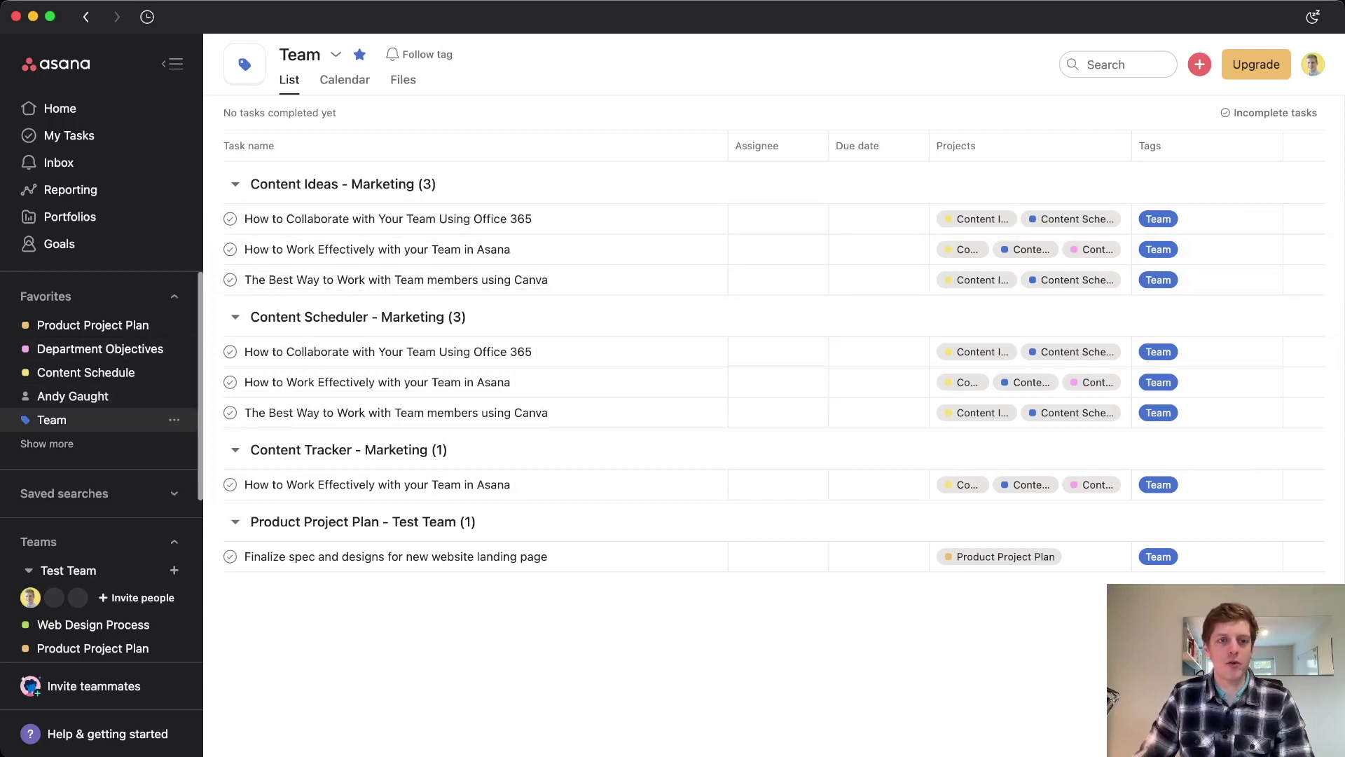
pyautogui.click(93, 325)
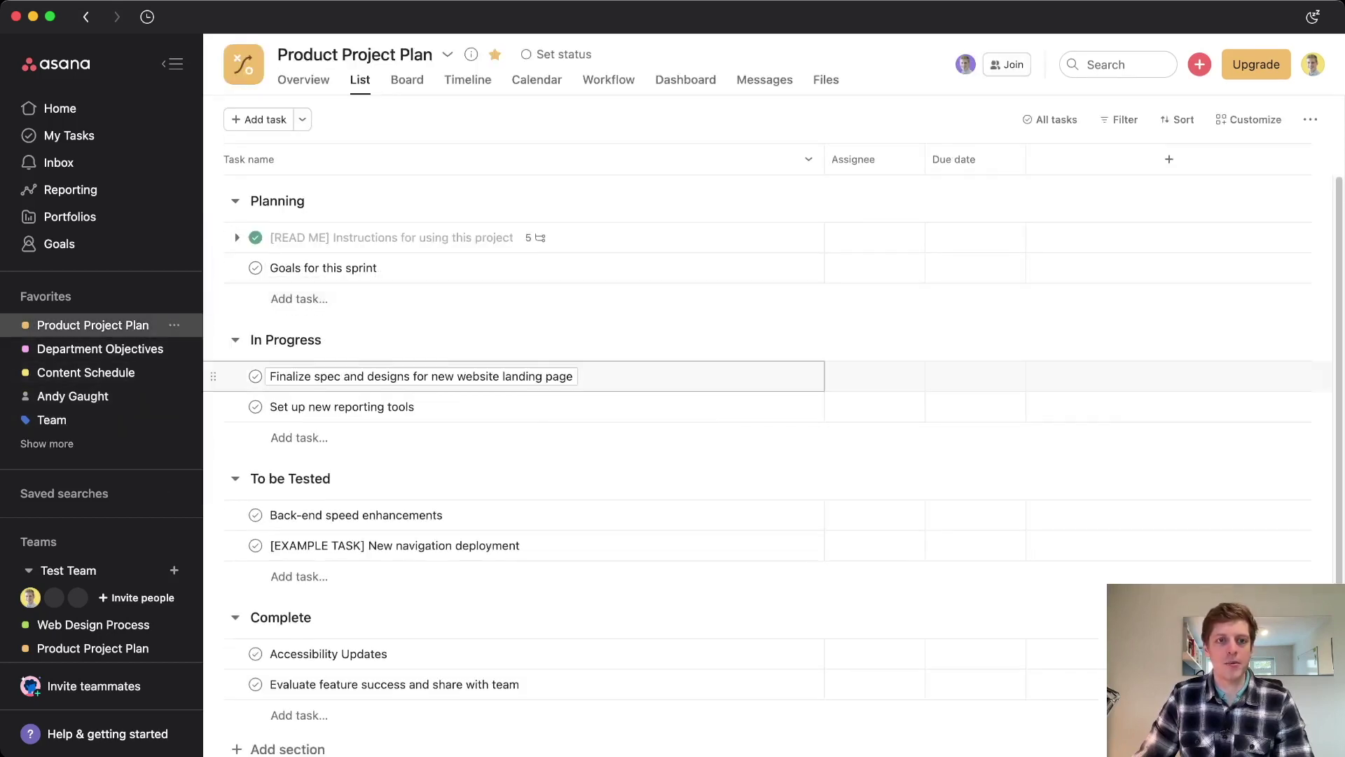
pyautogui.click(52, 420)
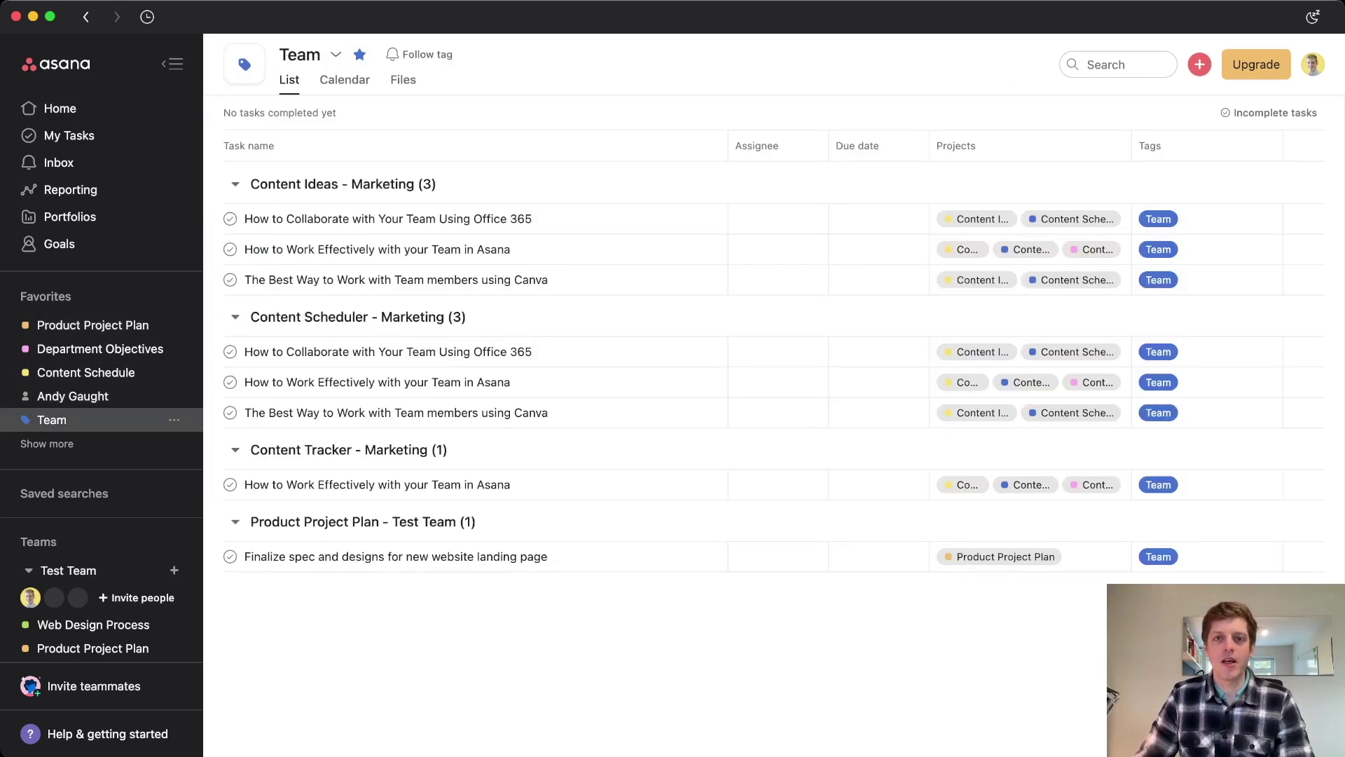
# Search for "Goal" and open the task list of the Goal tag
pyautogui.click(1118, 65)
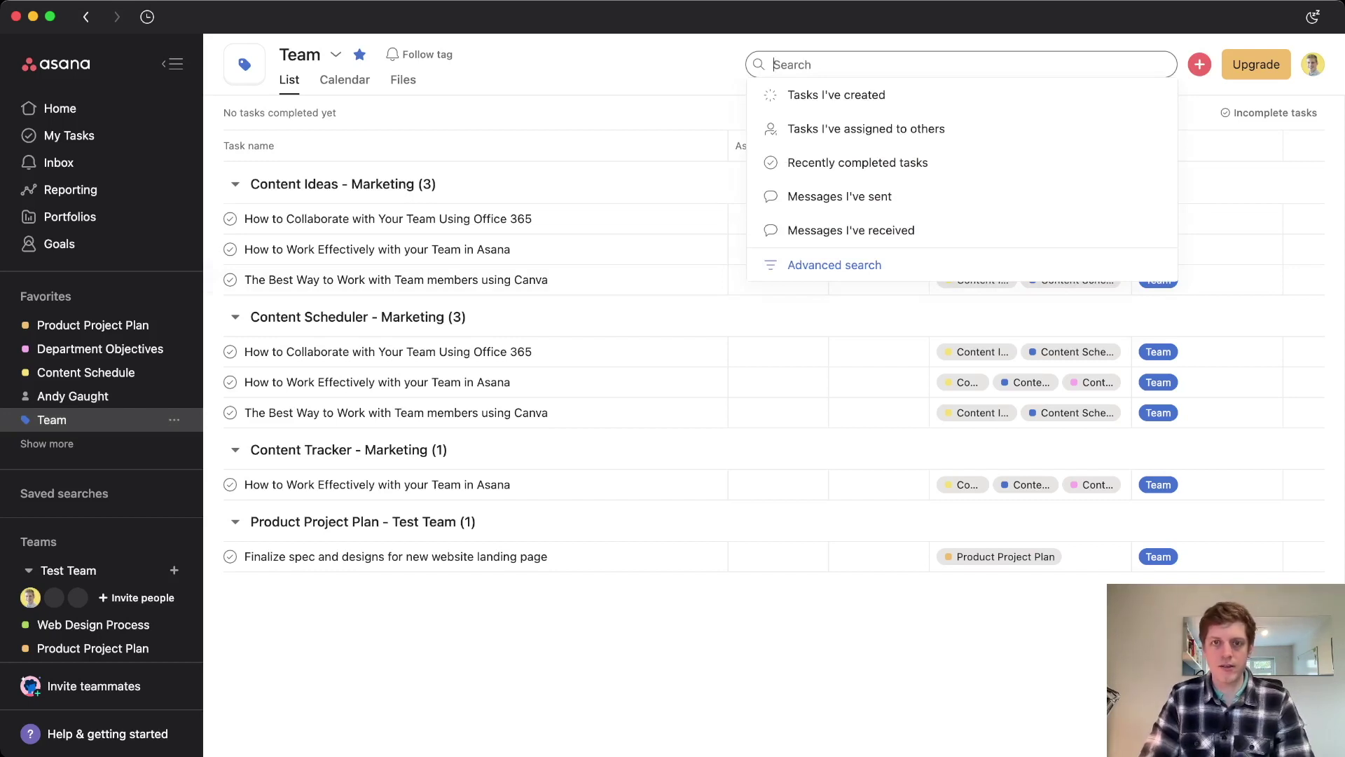
pyautogui.write('Goal')
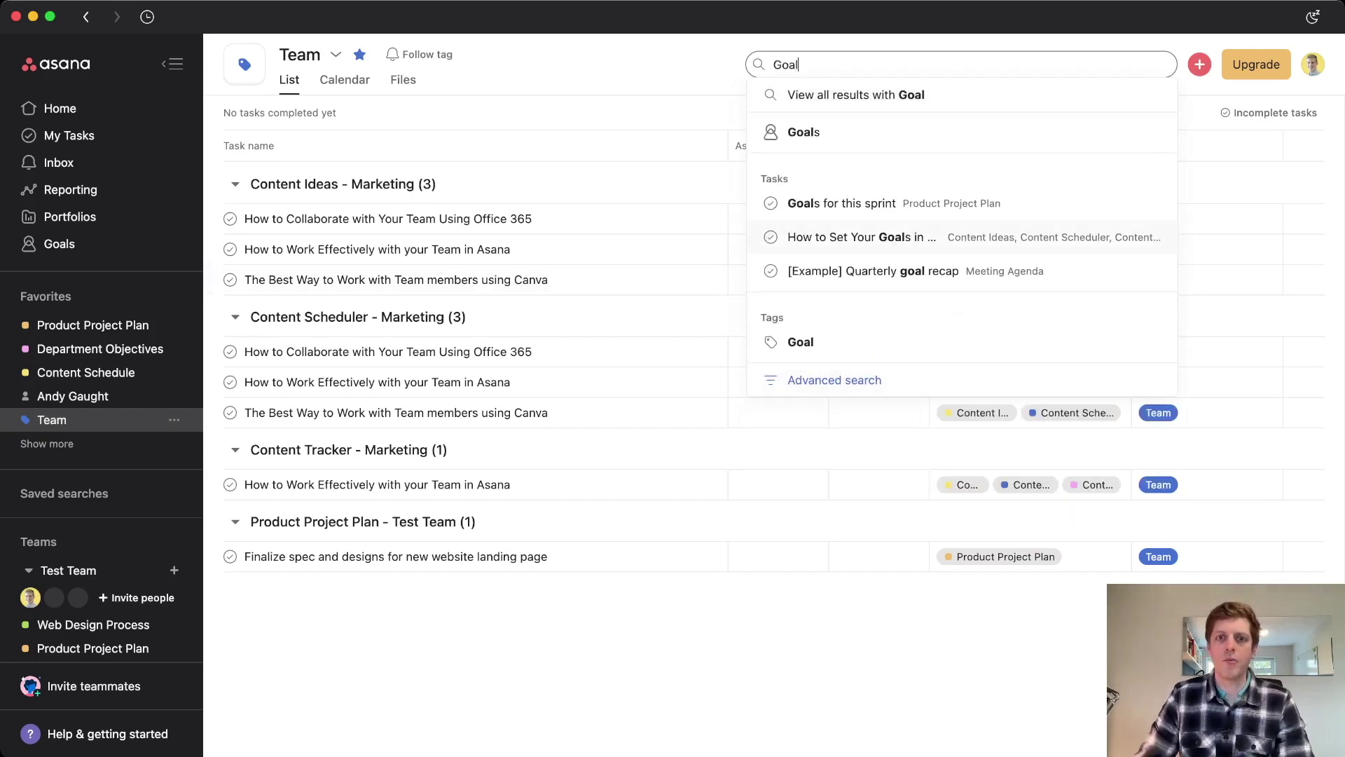
pyautogui.press('Up')
pyautogui.press('Up')
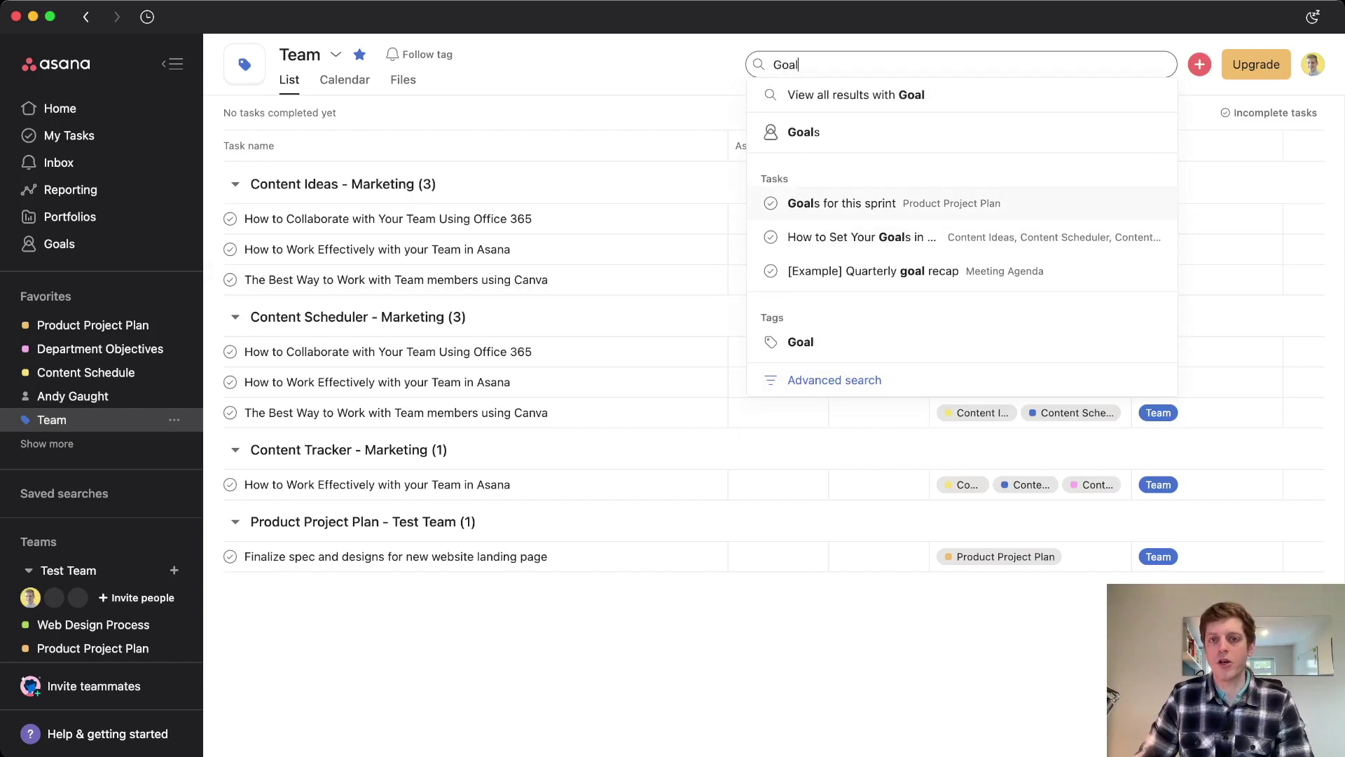
pyautogui.press('Down')
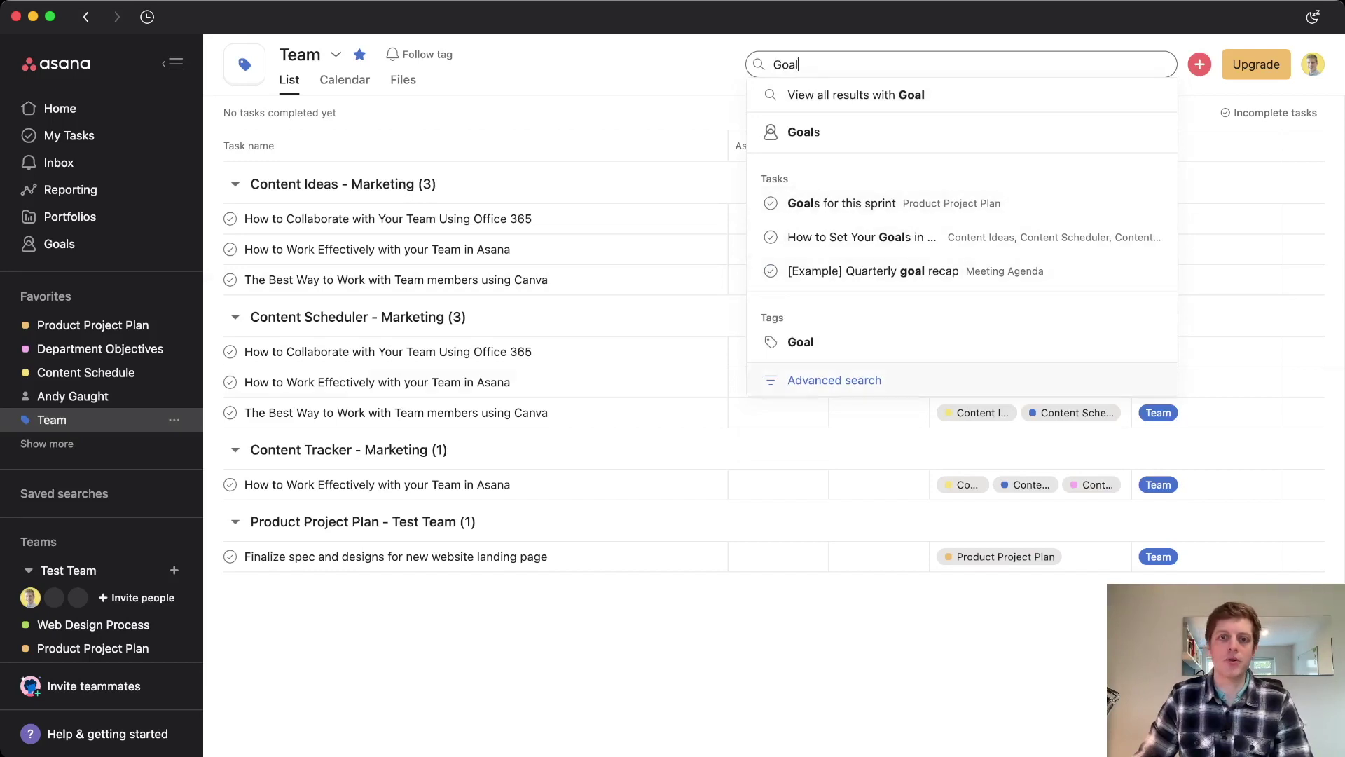
pyautogui.press('Down')
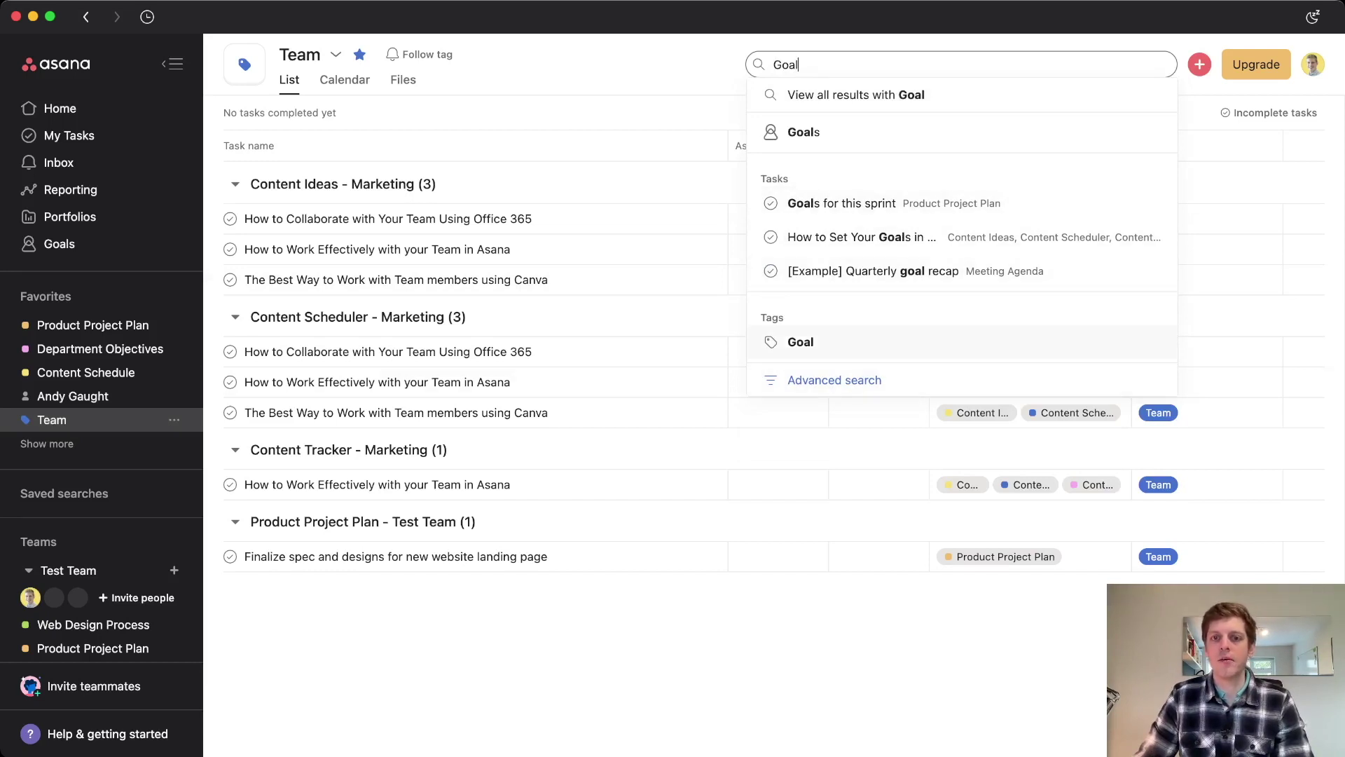
pyautogui.press('Return')
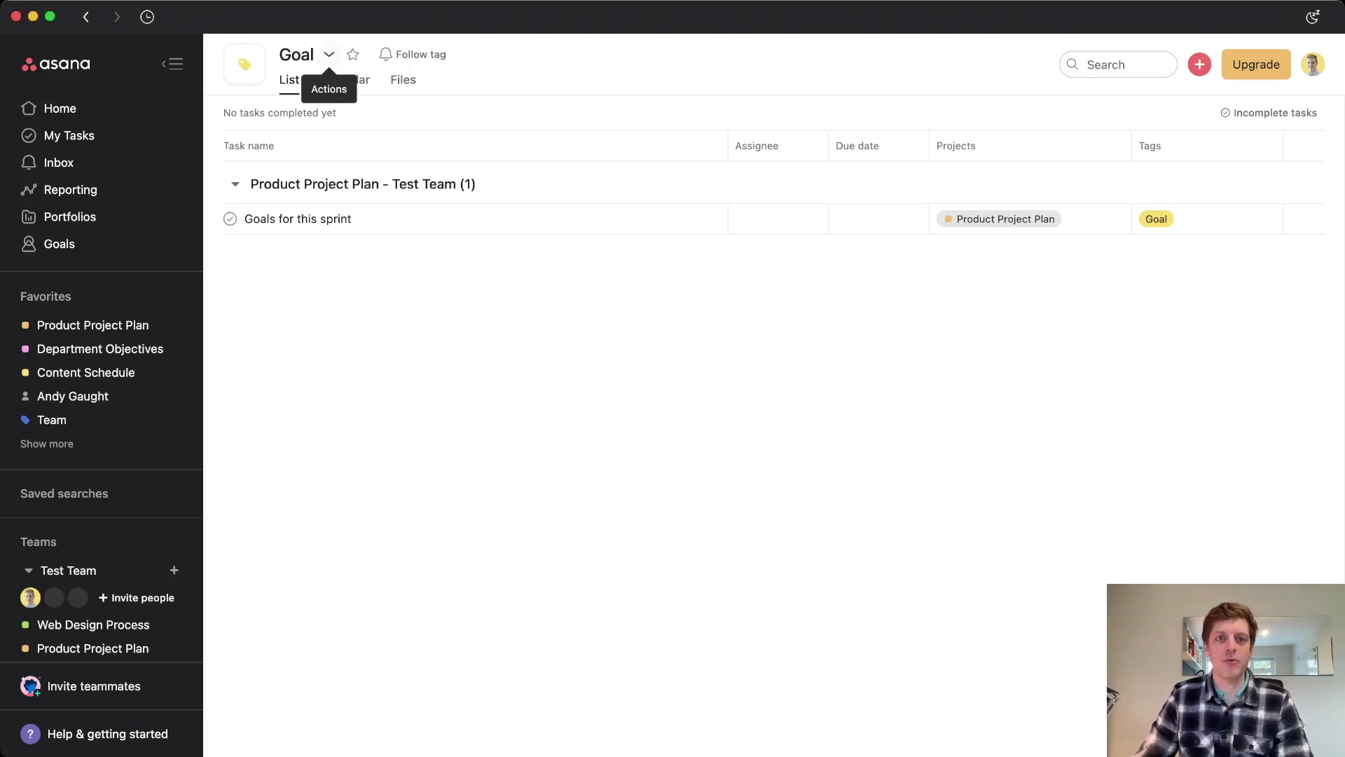
# Rename the Goal tag to "Marketing Goal"
pyautogui.click(329, 55)
pyautogui.click(364, 86)
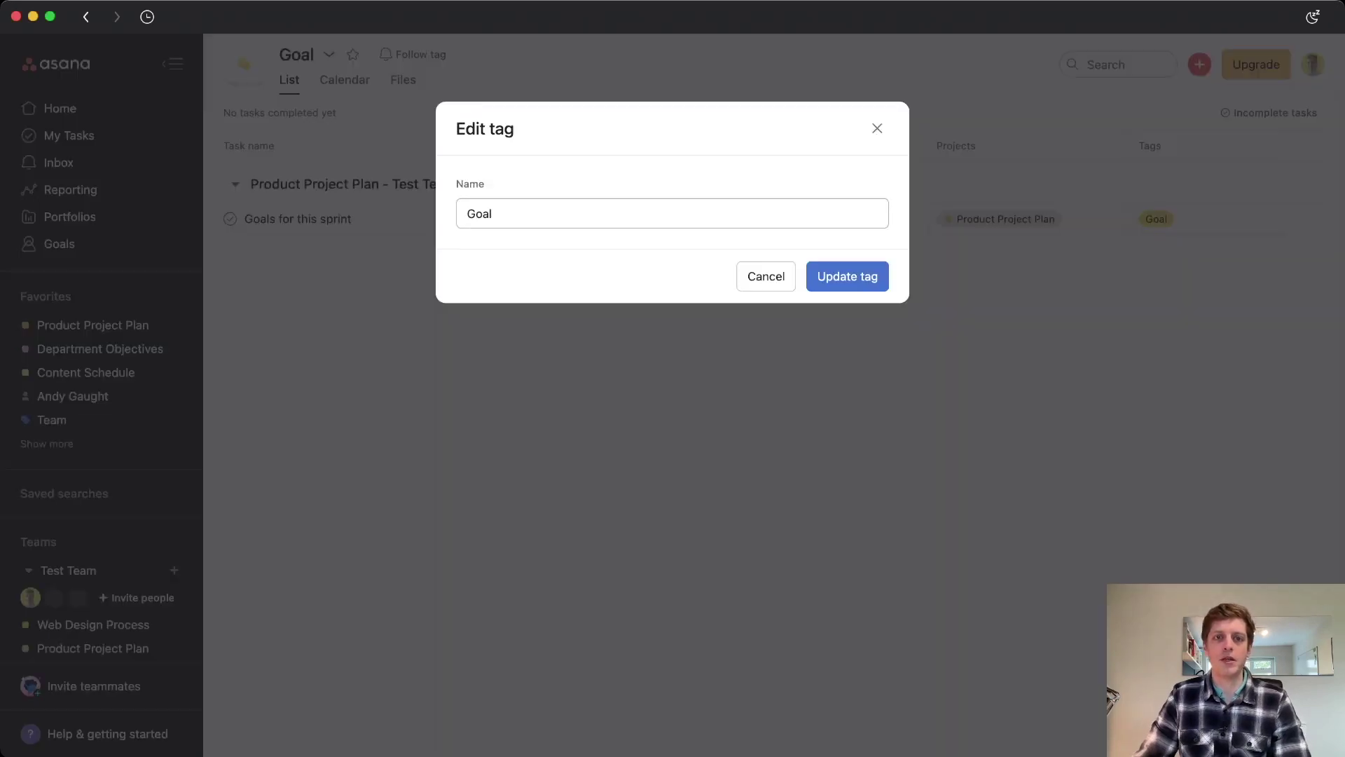
pyautogui.click(467, 213)
pyautogui.write('Marketing')
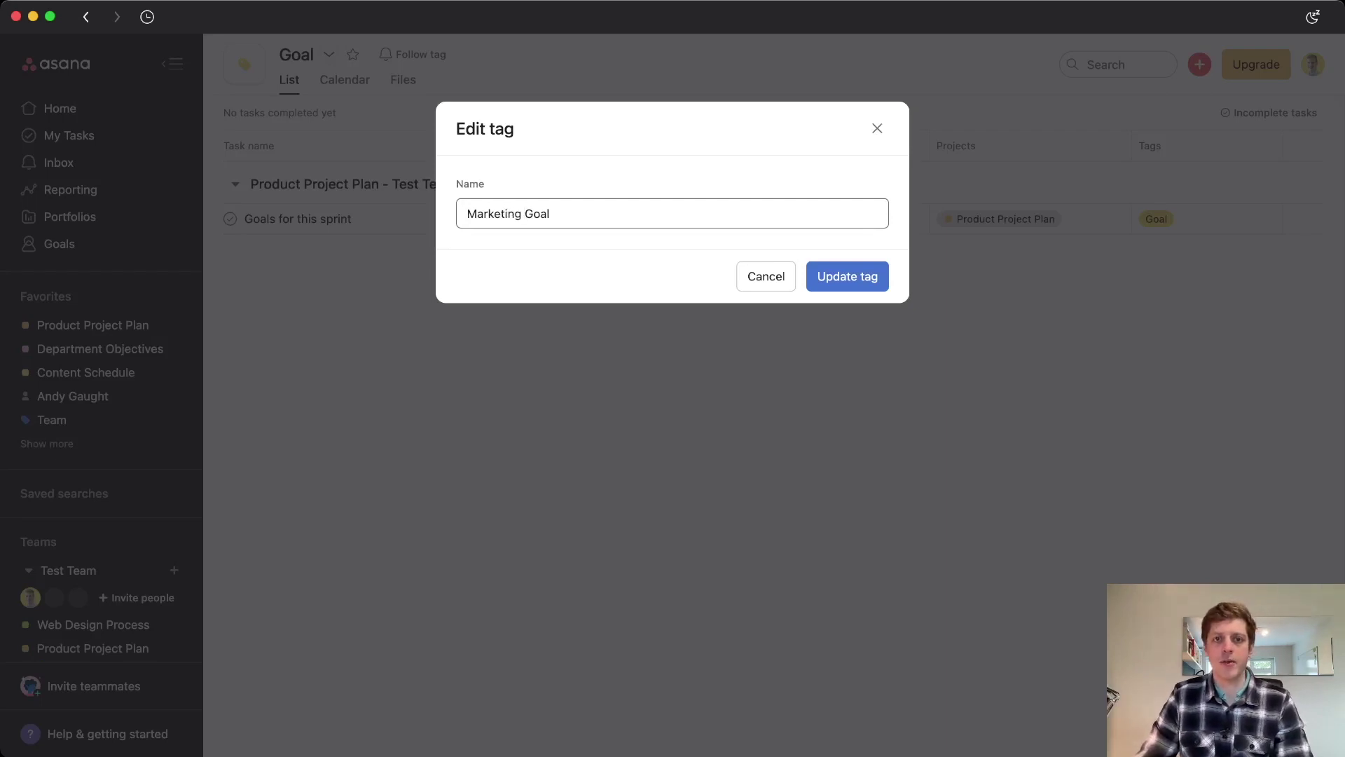
pyautogui.click(847, 276)
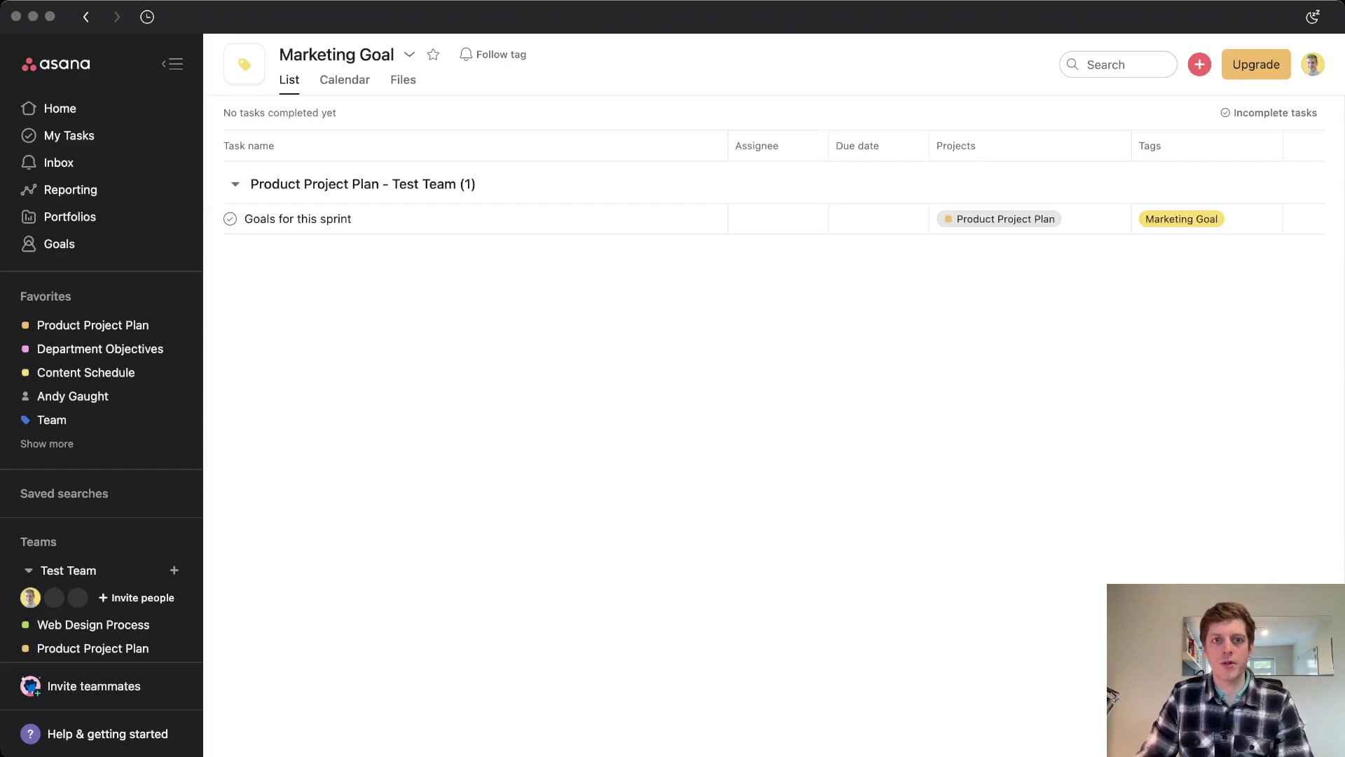
# Change the Marketing Goal tag's color to blue for everyone
pyautogui.click(409, 55)
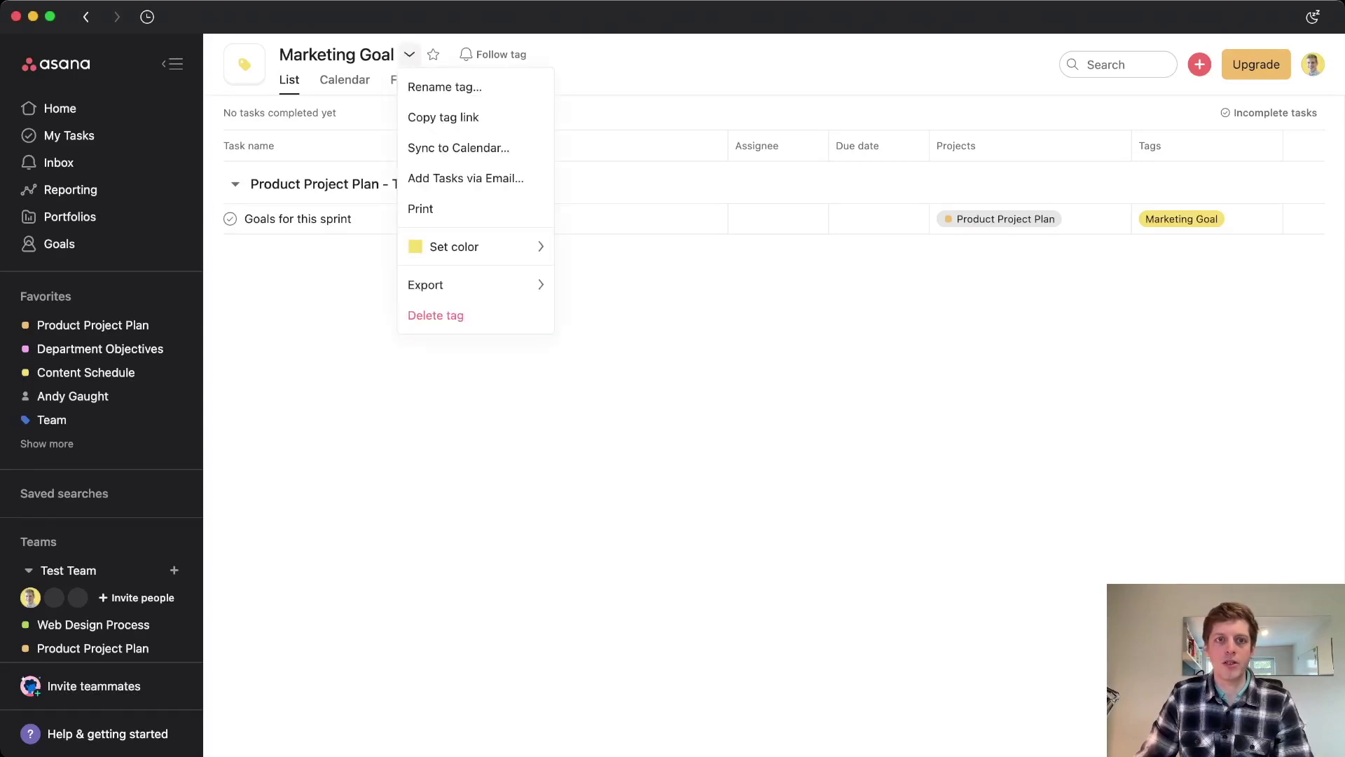
pyautogui.moveTo(455, 246)
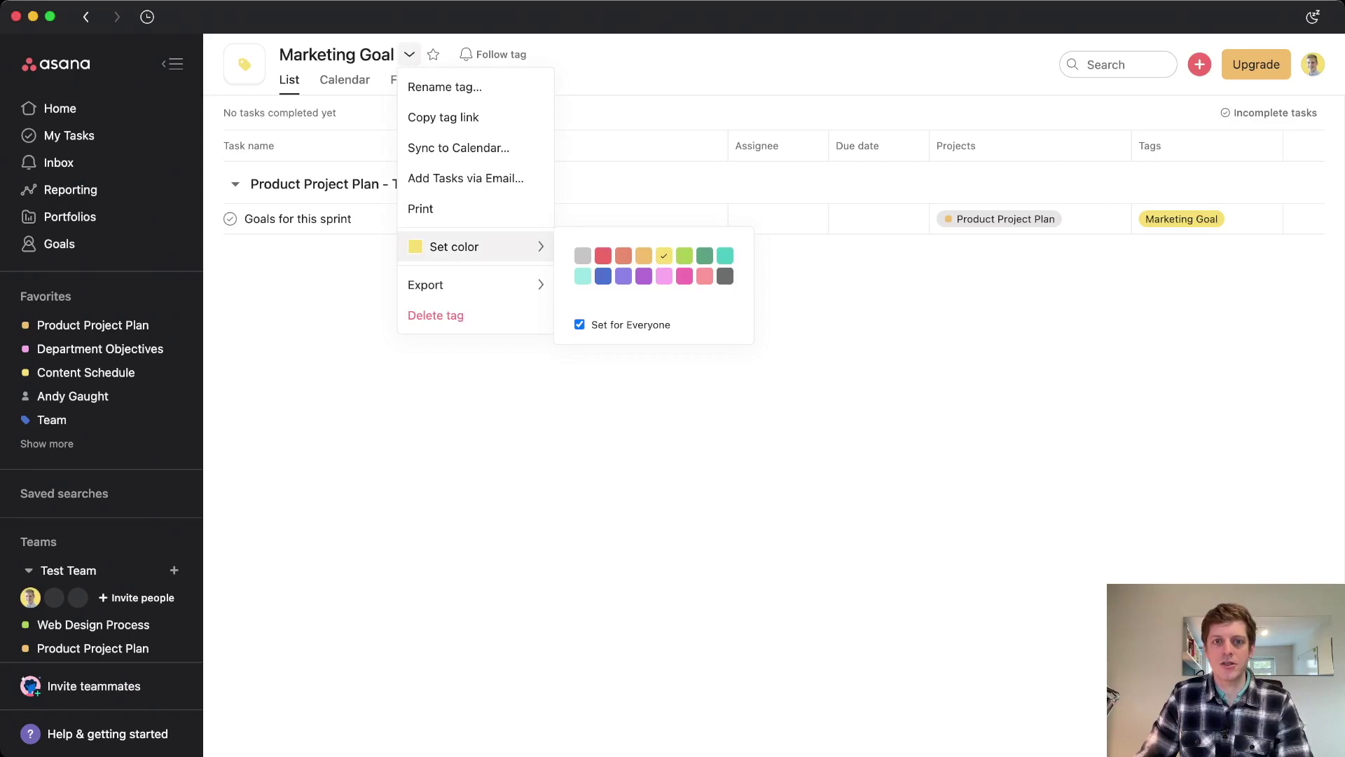
pyautogui.click(603, 276)
pyautogui.press('Escape')
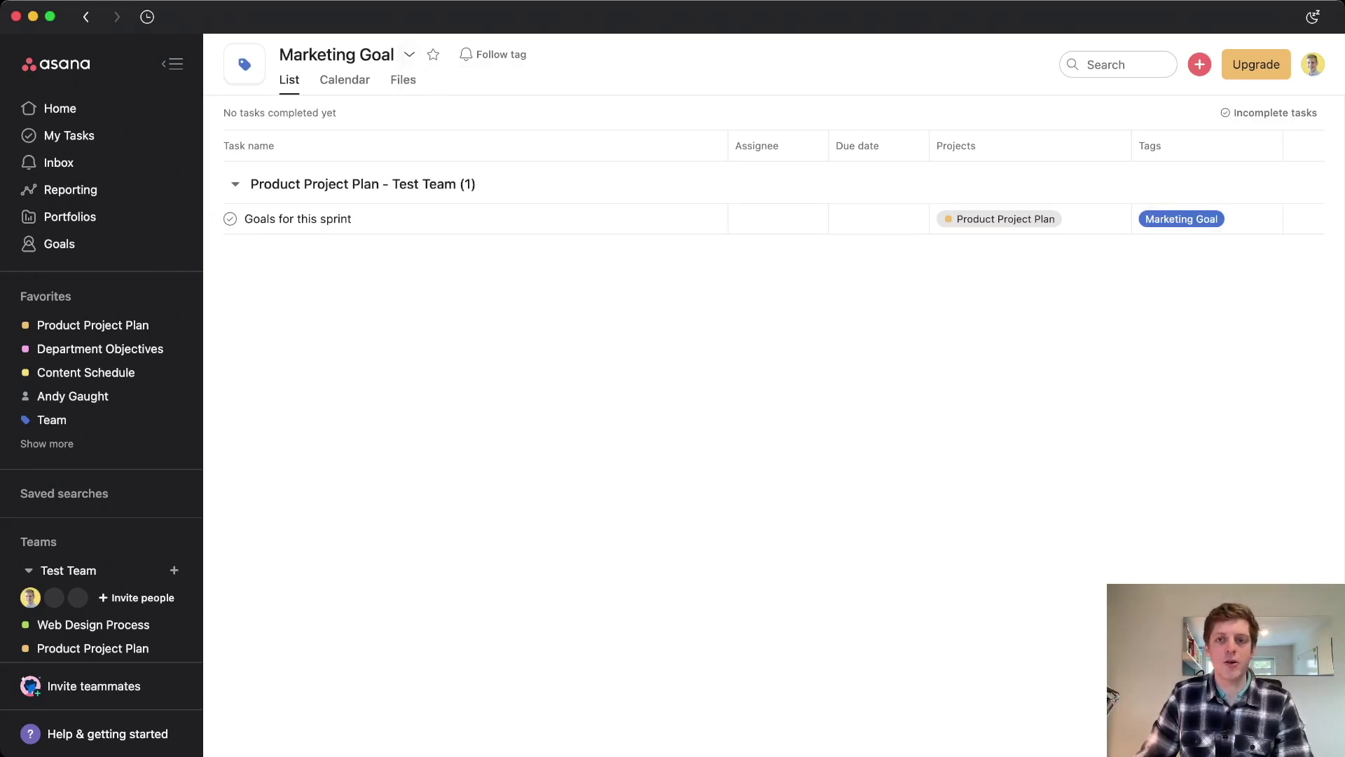
# Delete the Marketing Goal tag while keeping its tasks
pyautogui.click(409, 54)
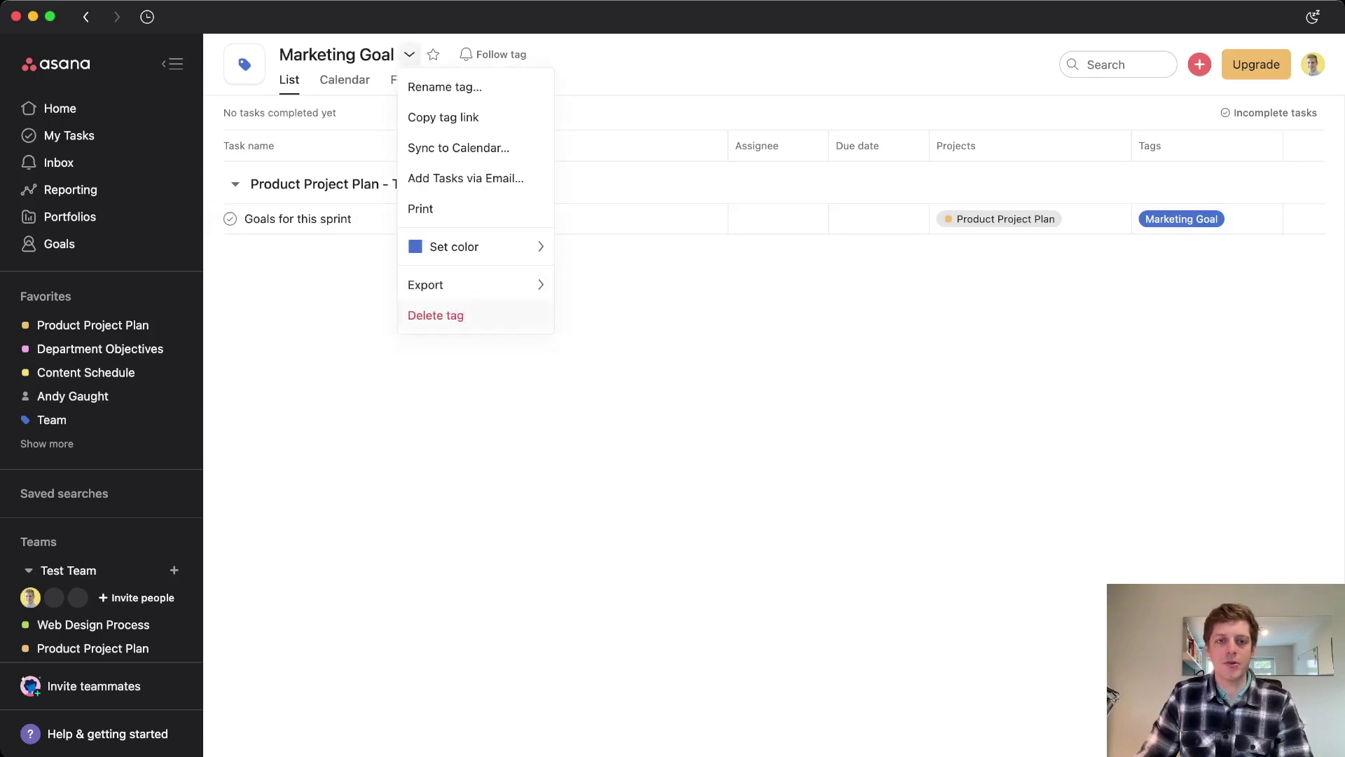
pyautogui.click(435, 315)
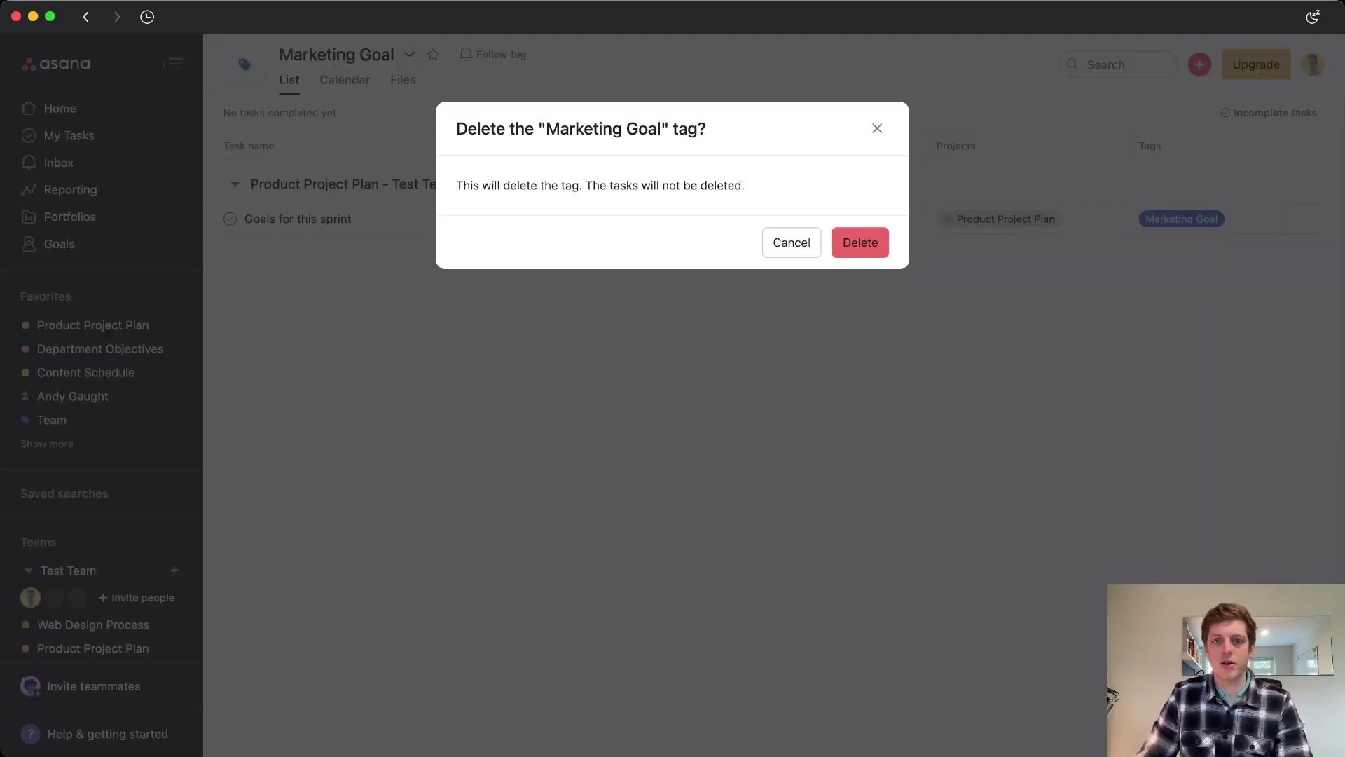
pyautogui.click(860, 243)
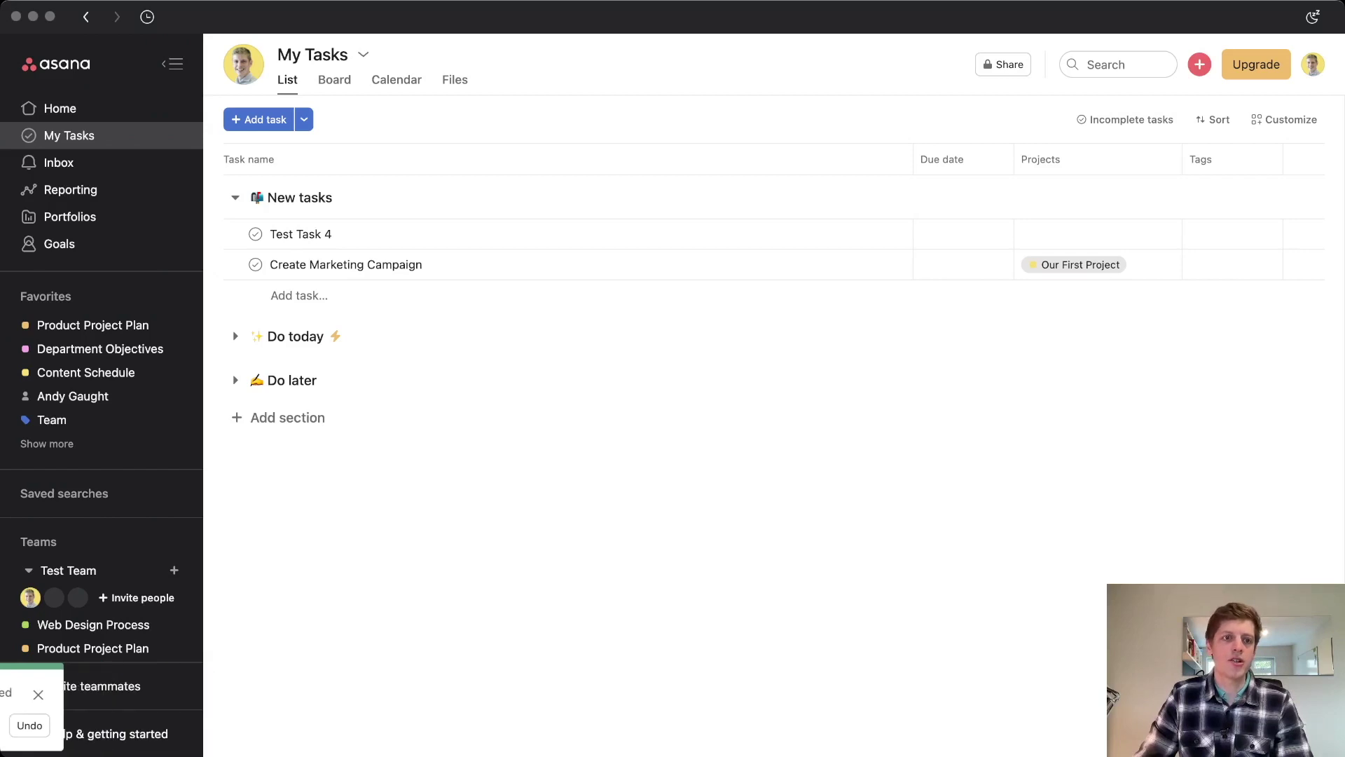
# In Product Project Plan, check the "Goals for this sprint" task and remove the Team tag from "Finalize spec and designs for new website landing page"
pyautogui.scroll(-5, 101, 469)
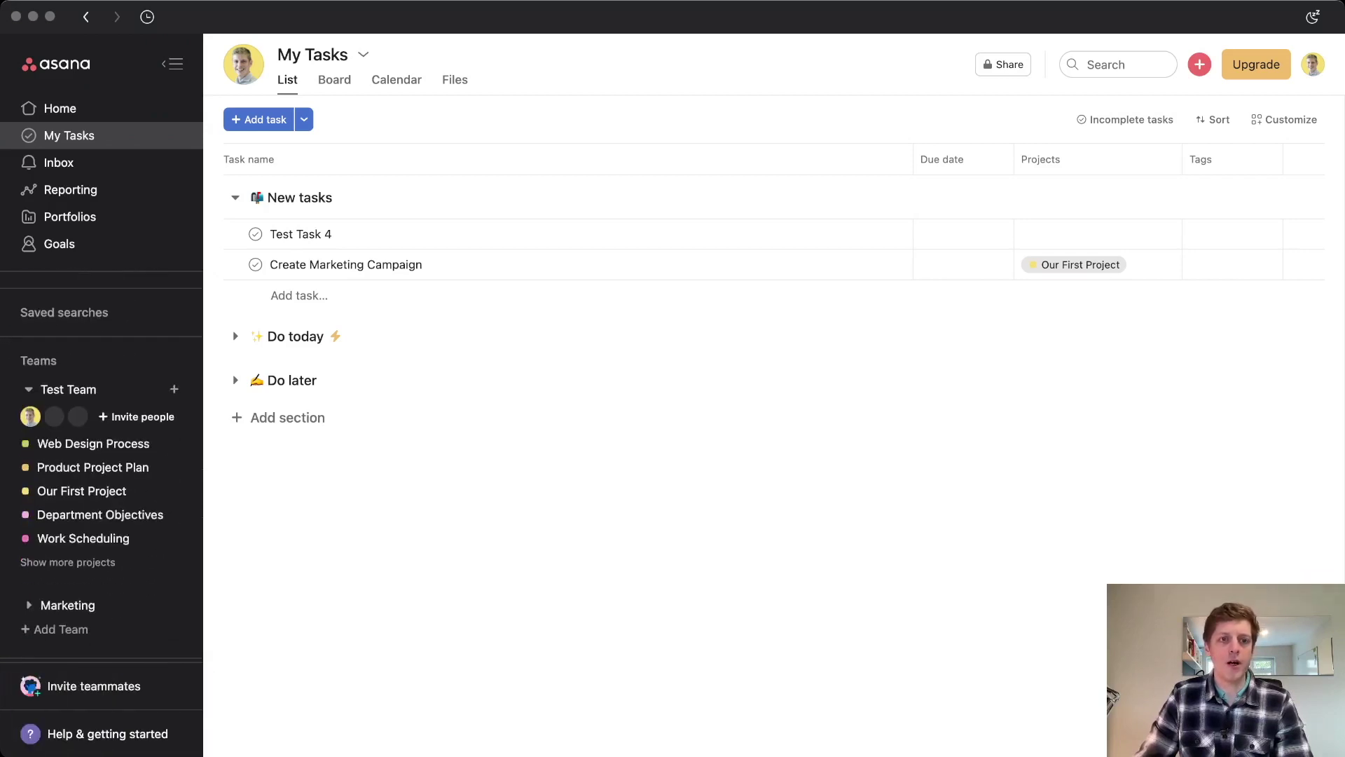
pyautogui.click(93, 467)
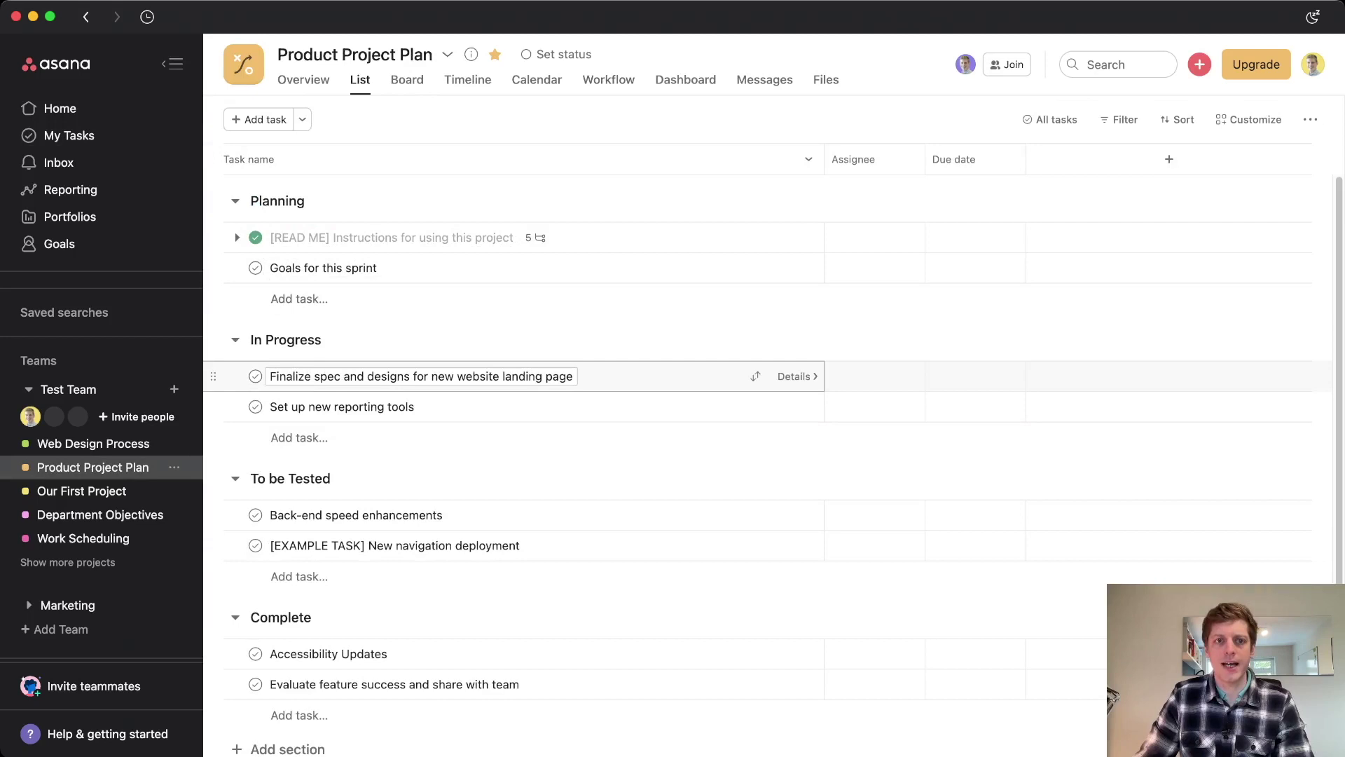
pyautogui.click(794, 268)
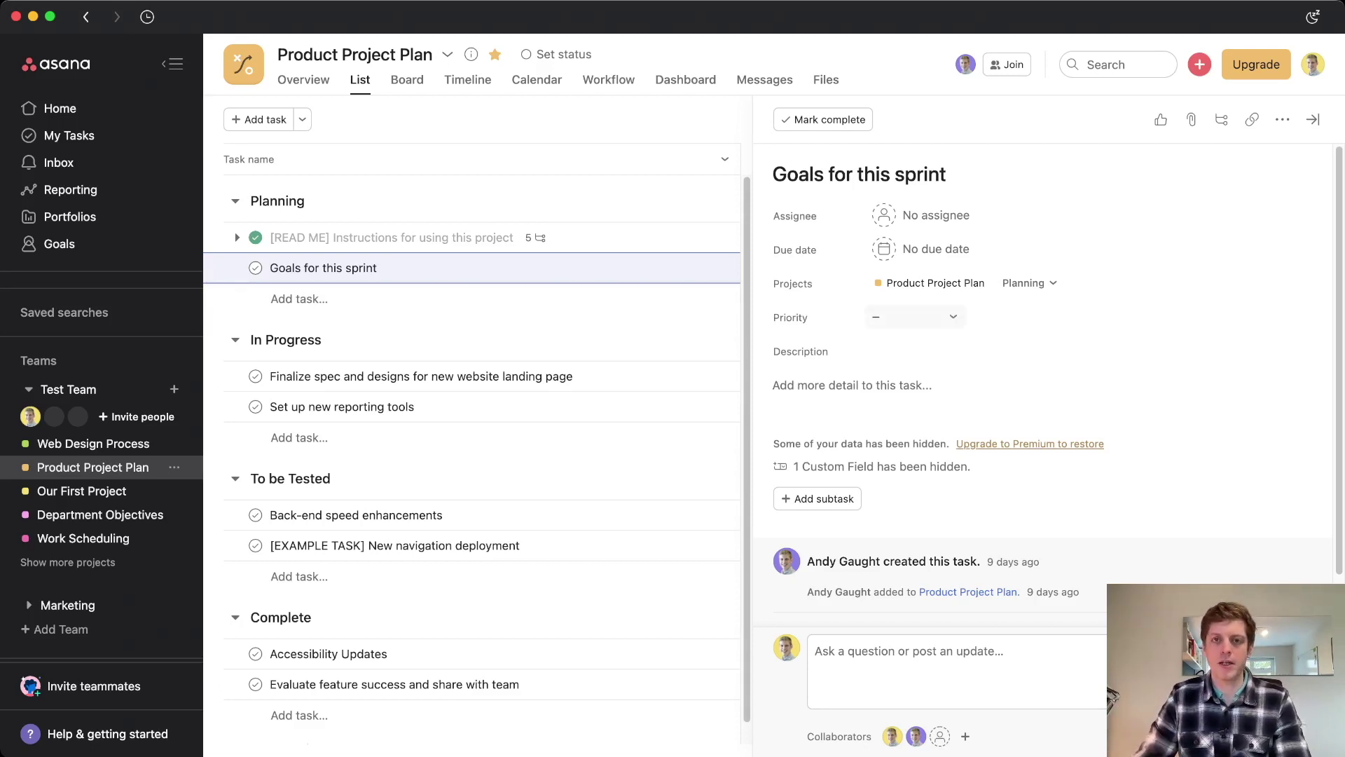
pyautogui.click(631, 376)
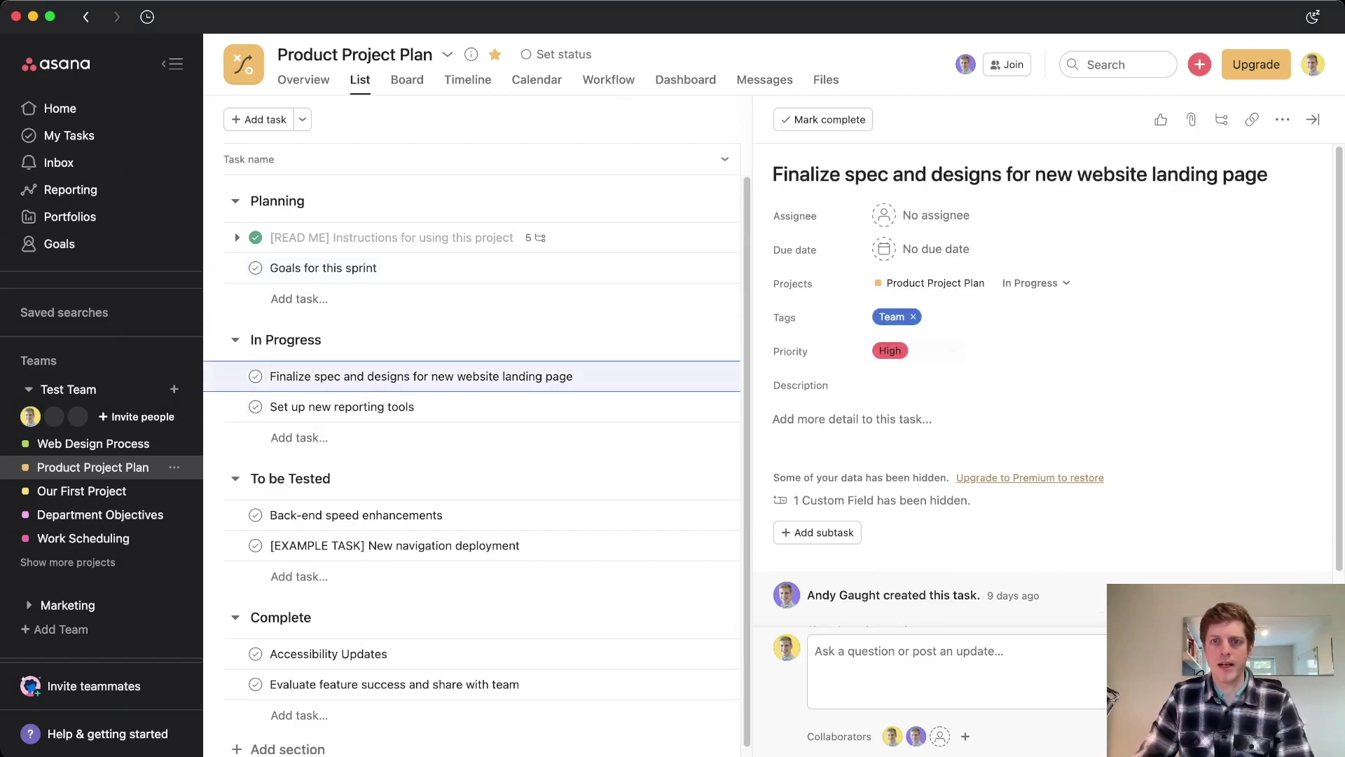
pyautogui.click(913, 317)
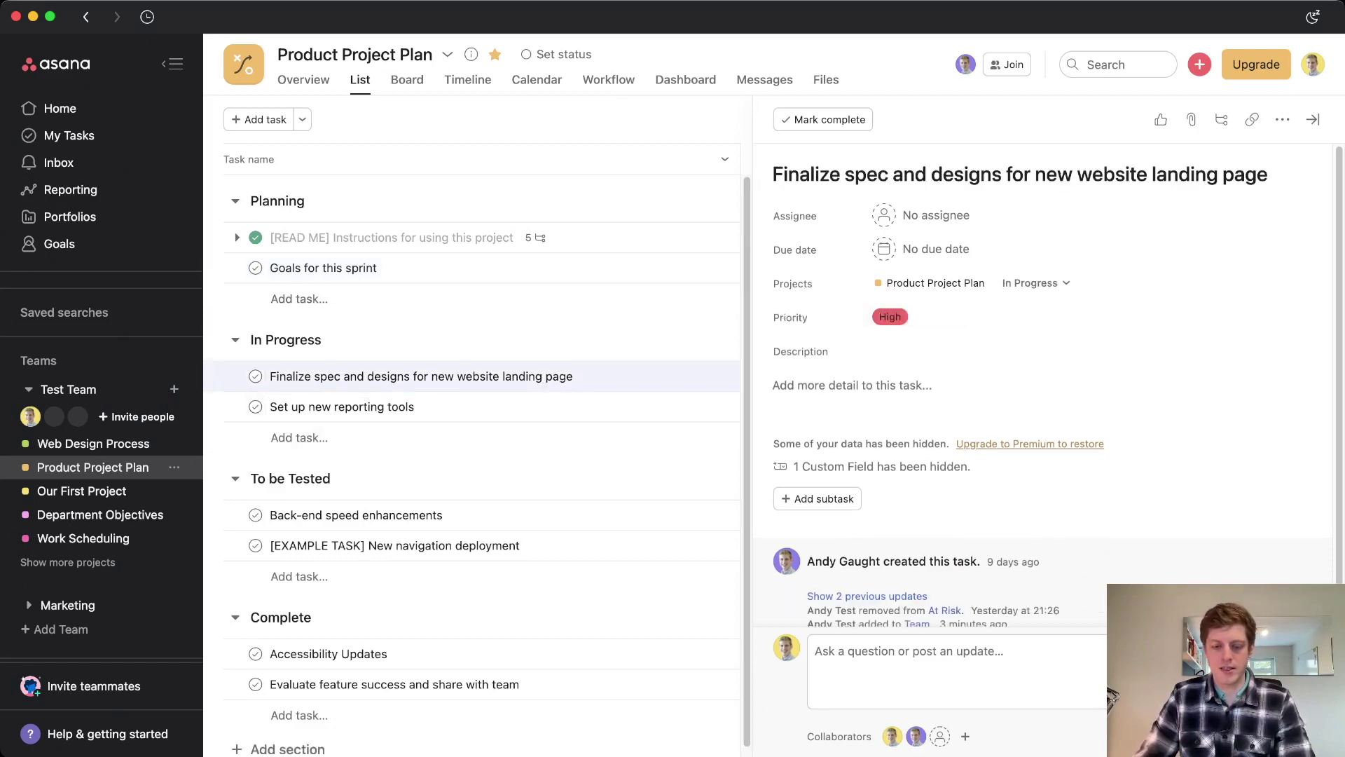
# Create a yellow "120 minutes" tag on the "Finalize spec and designs for new website landing page" task and close its details
pyautogui.hotkey('Tab', 't')
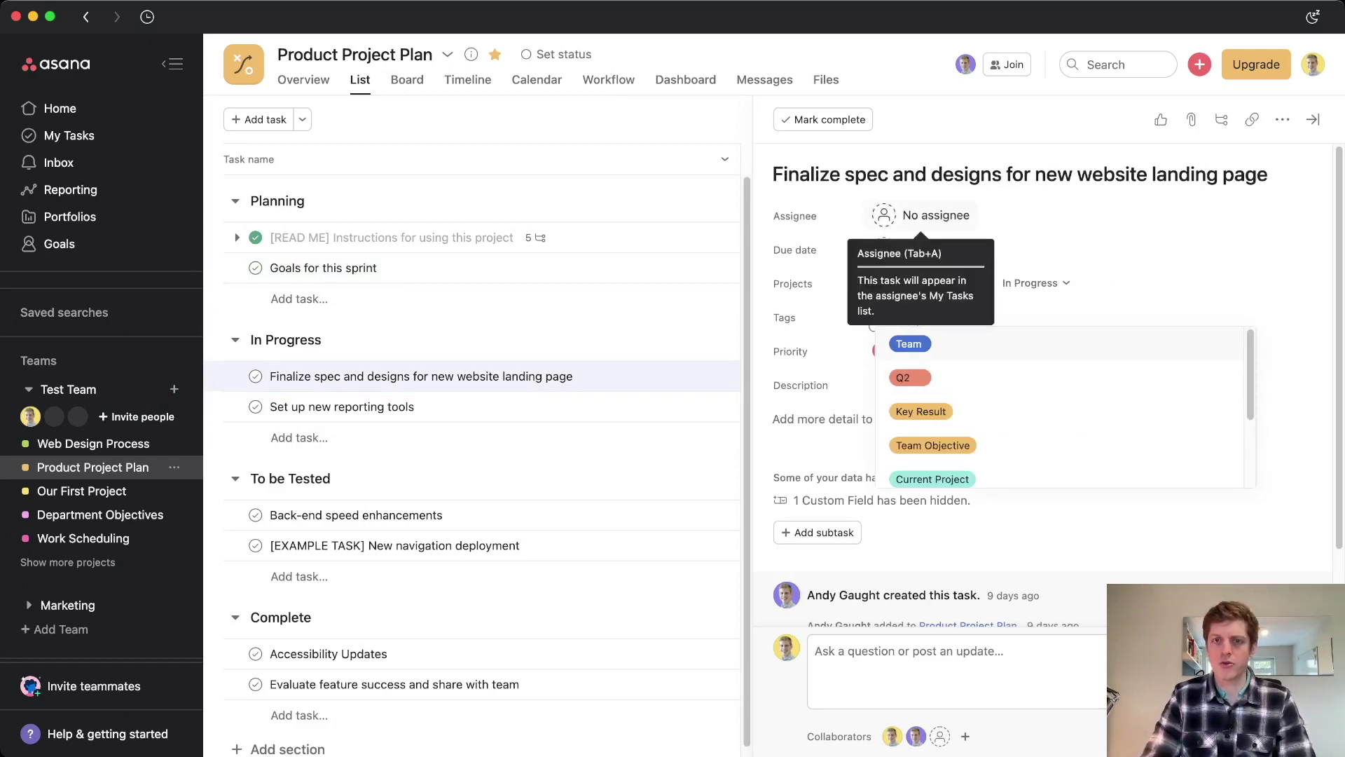
pyautogui.write('120 minu')
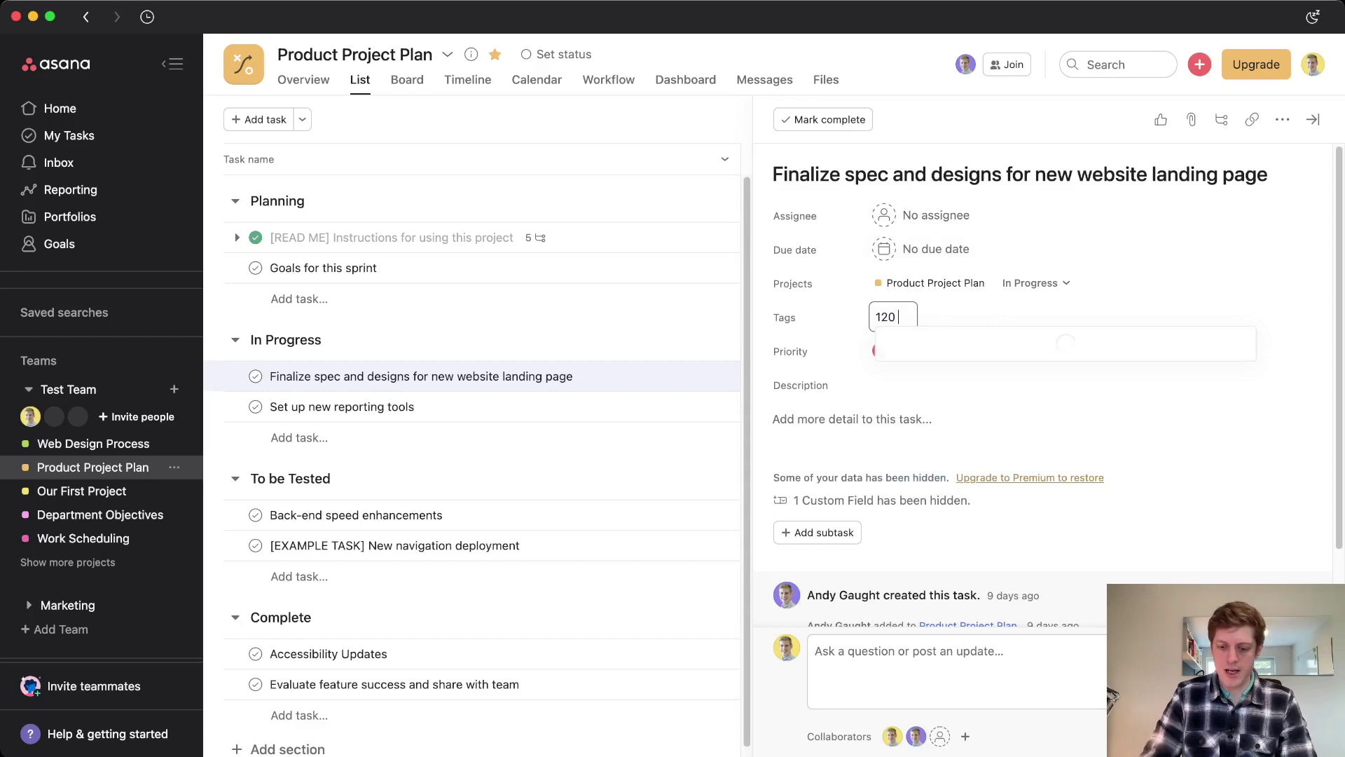
pyautogui.write('tes')
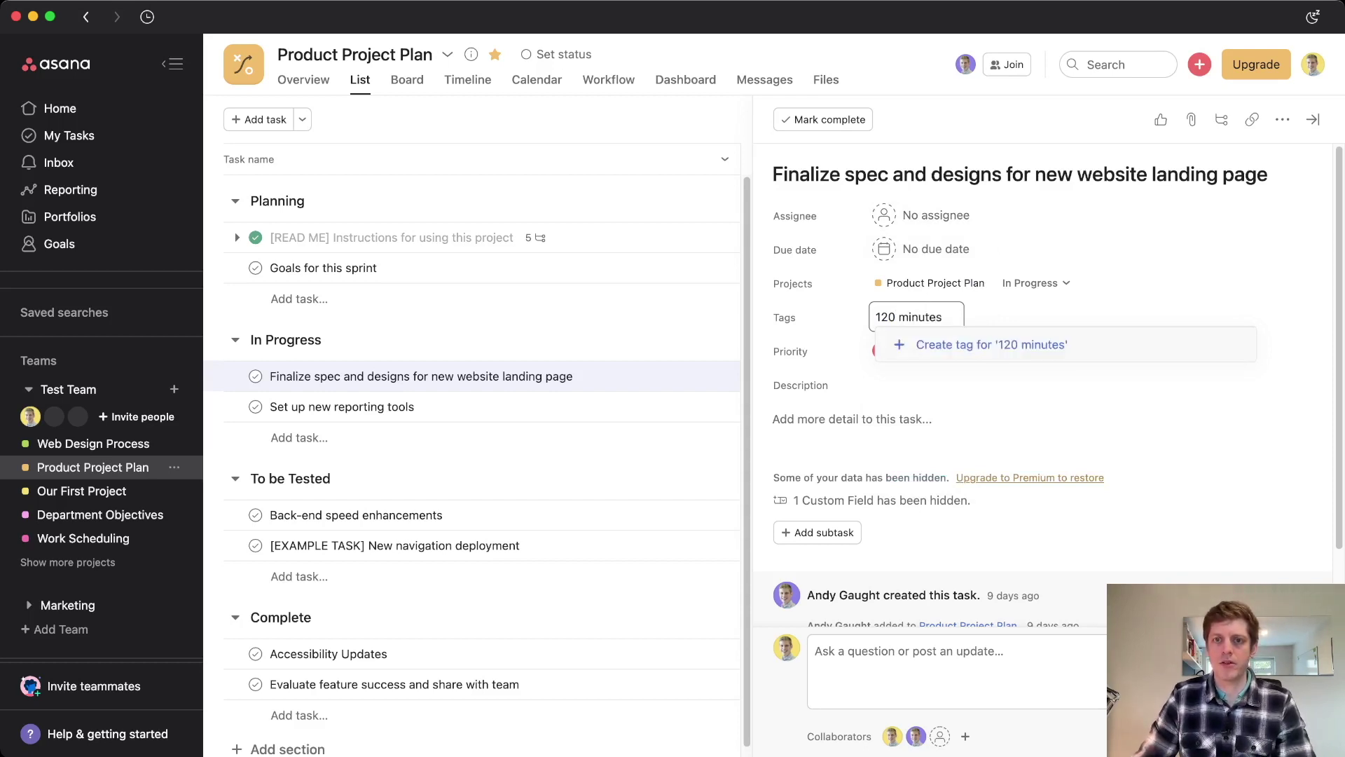
pyautogui.press('Return')
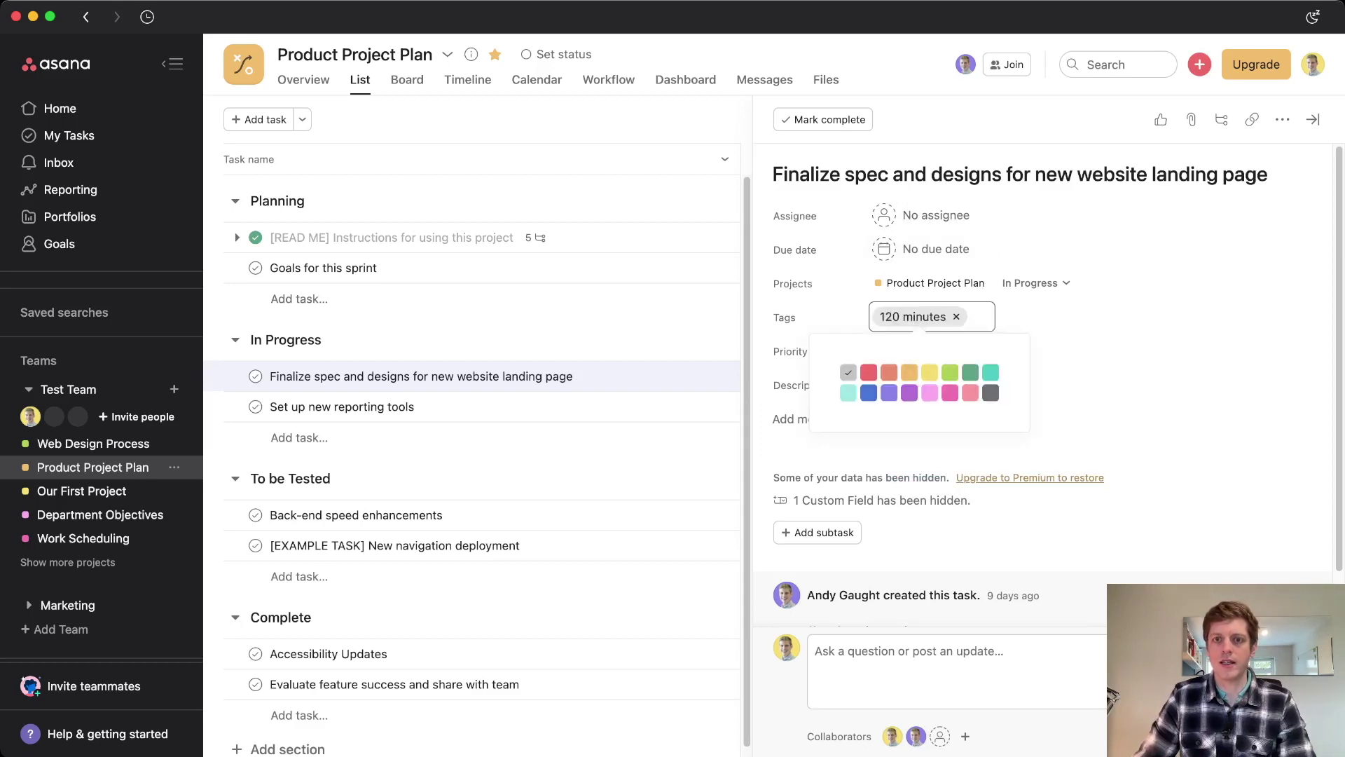
pyautogui.click(930, 373)
pyautogui.press('Escape')
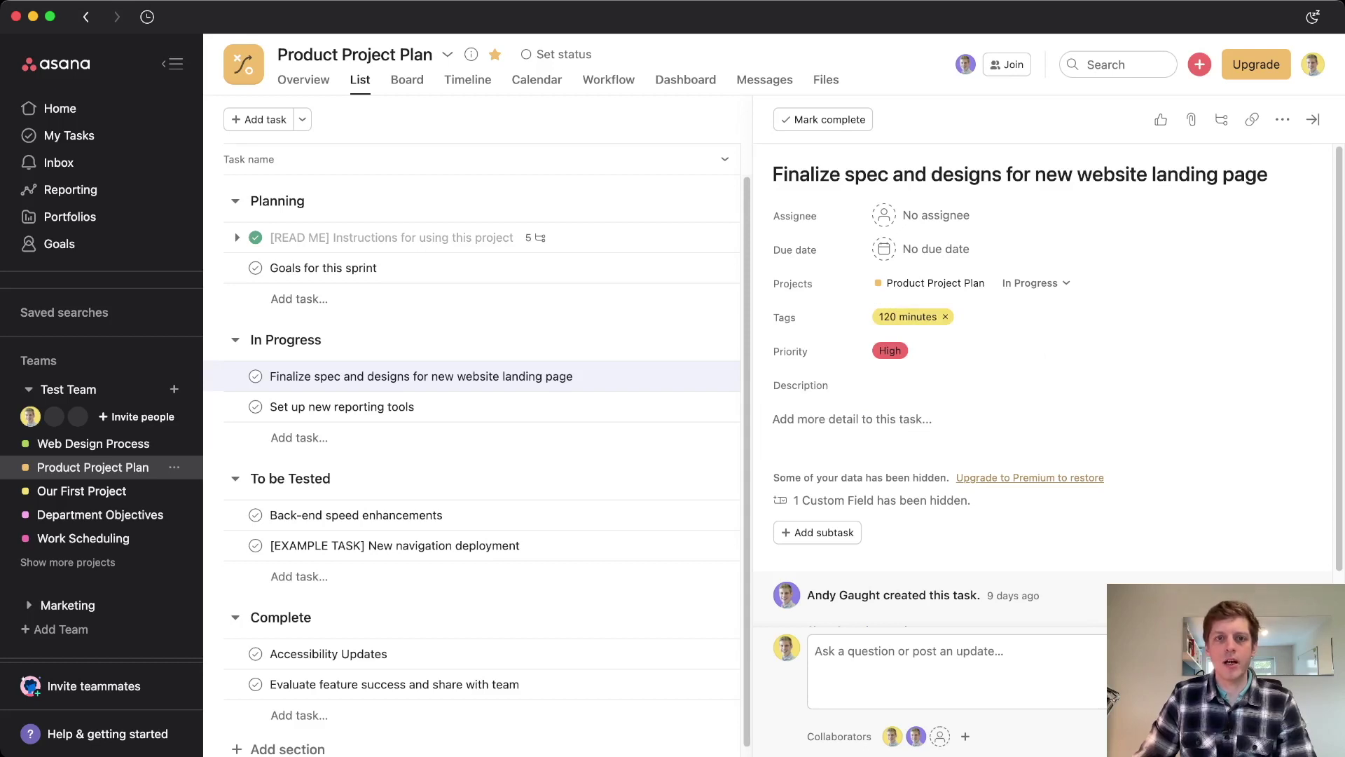
pyautogui.press('Escape')
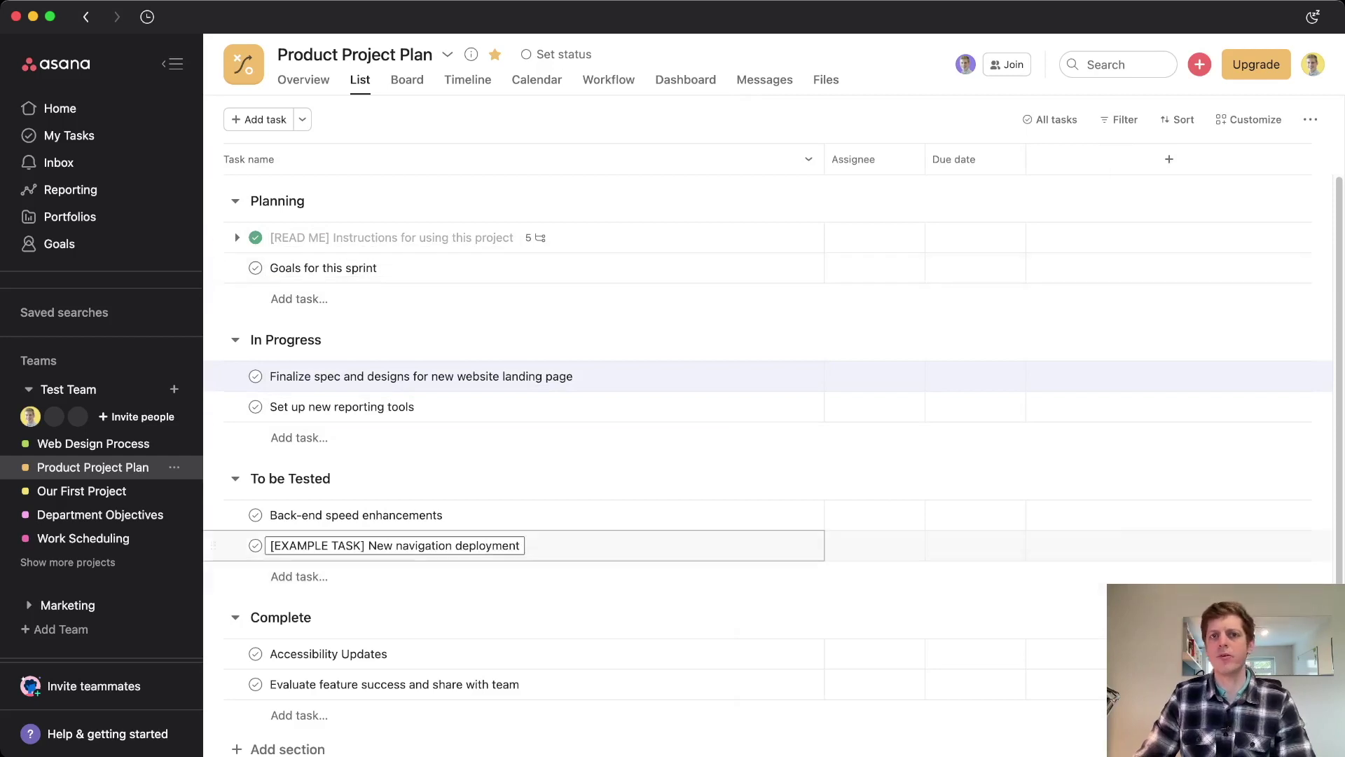
pyautogui.press('Up')
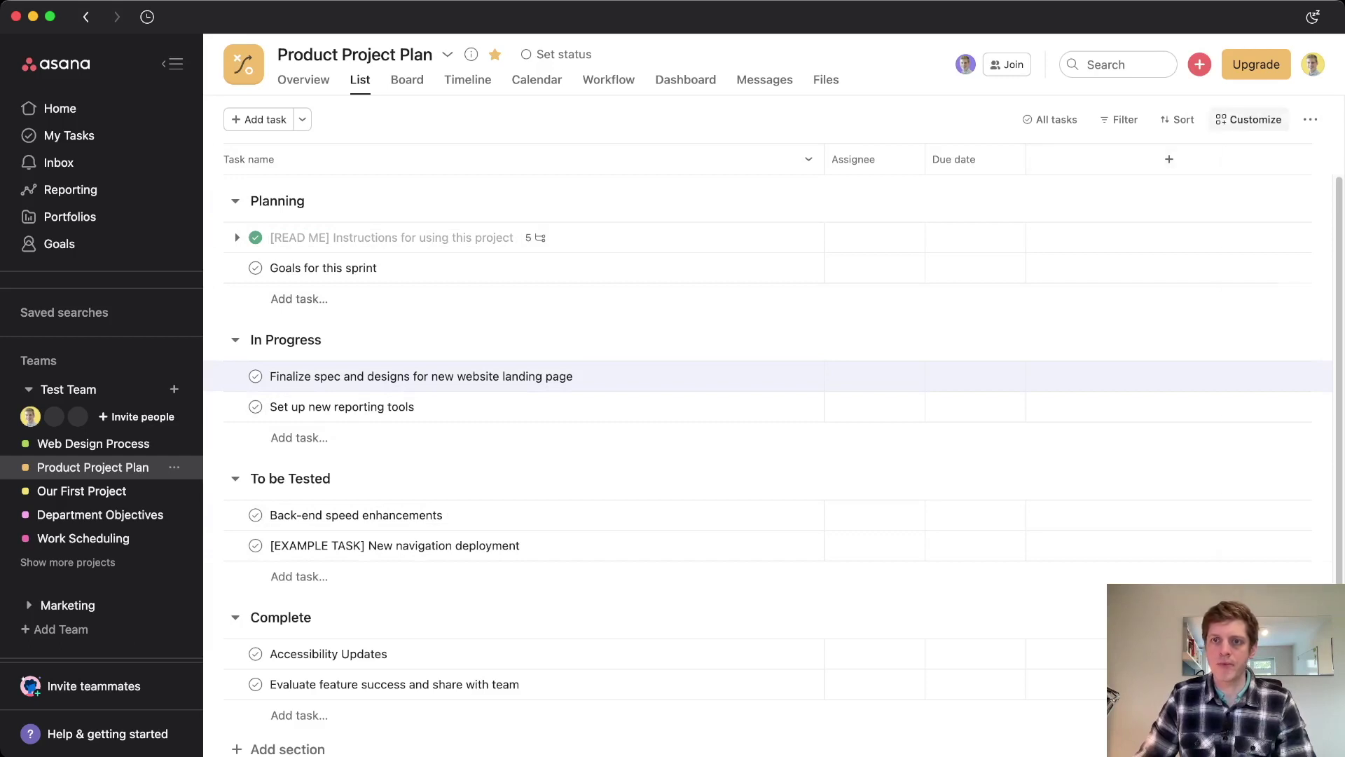
# Customize the Product Project Plan list to show the Tags field as a column
pyautogui.click(1249, 119)
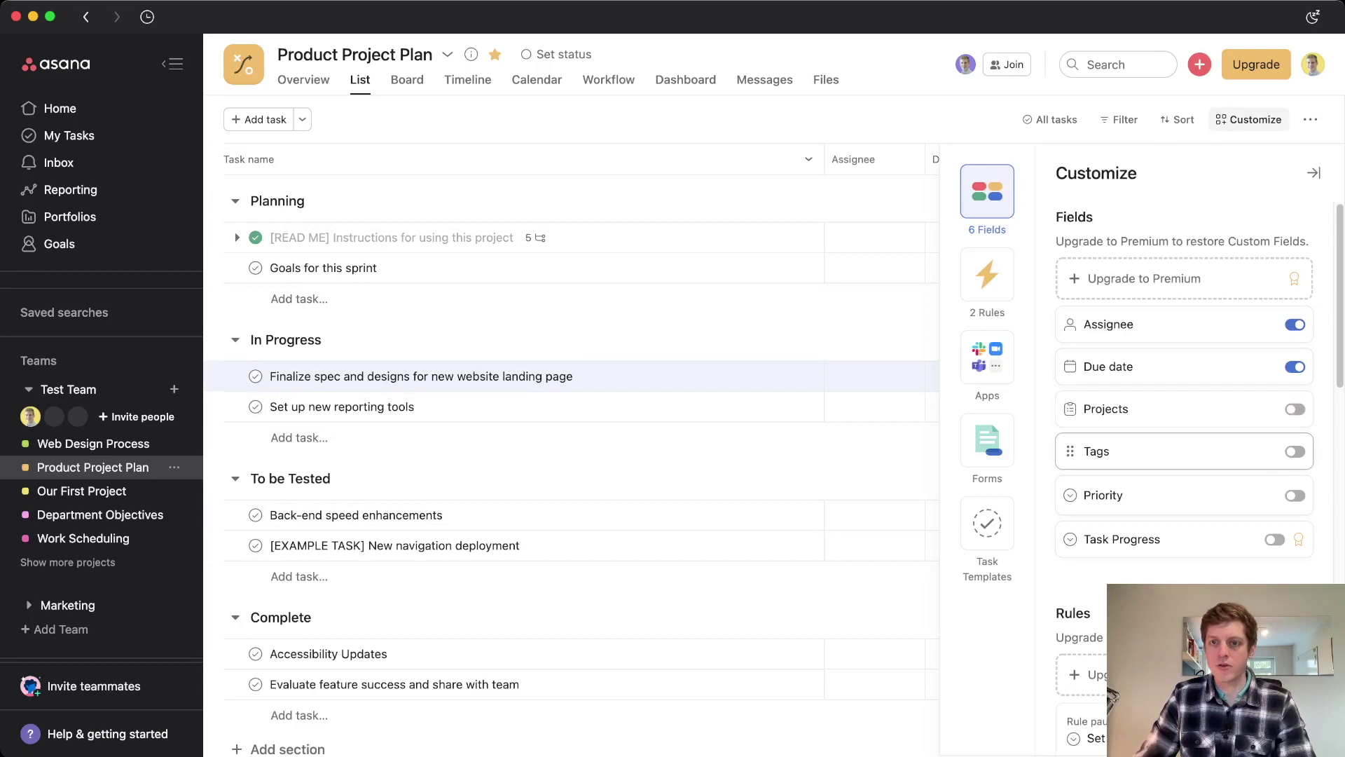
pyautogui.click(1295, 451)
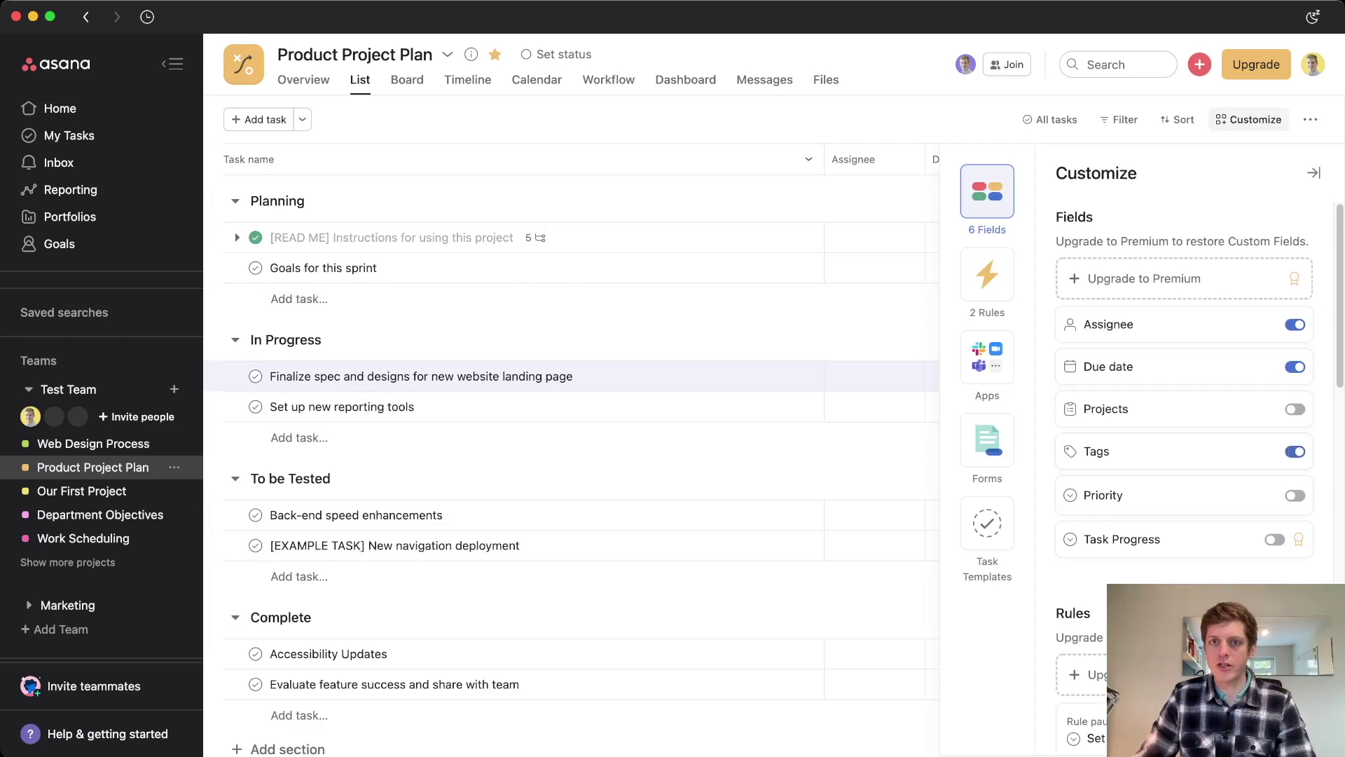
pyautogui.click(1313, 173)
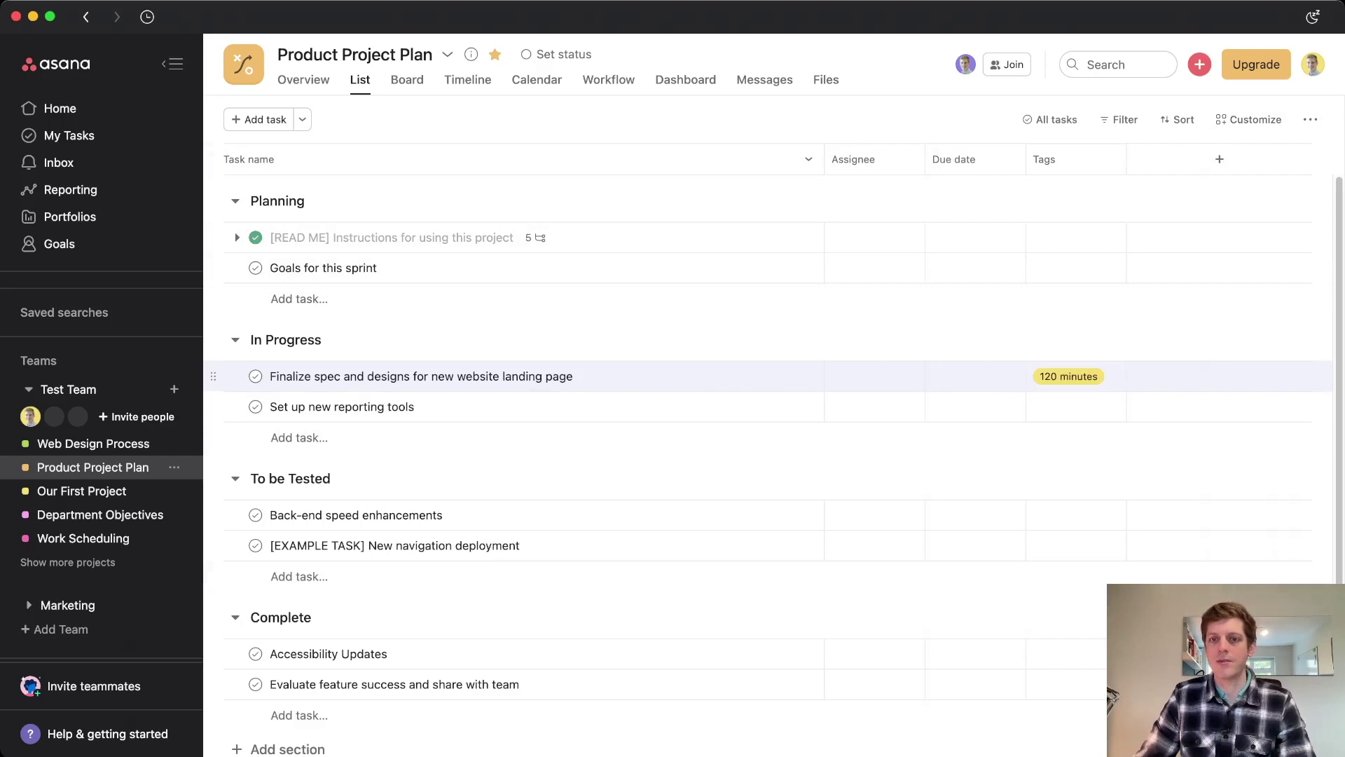
pyautogui.scroll(-1, 942, 368)
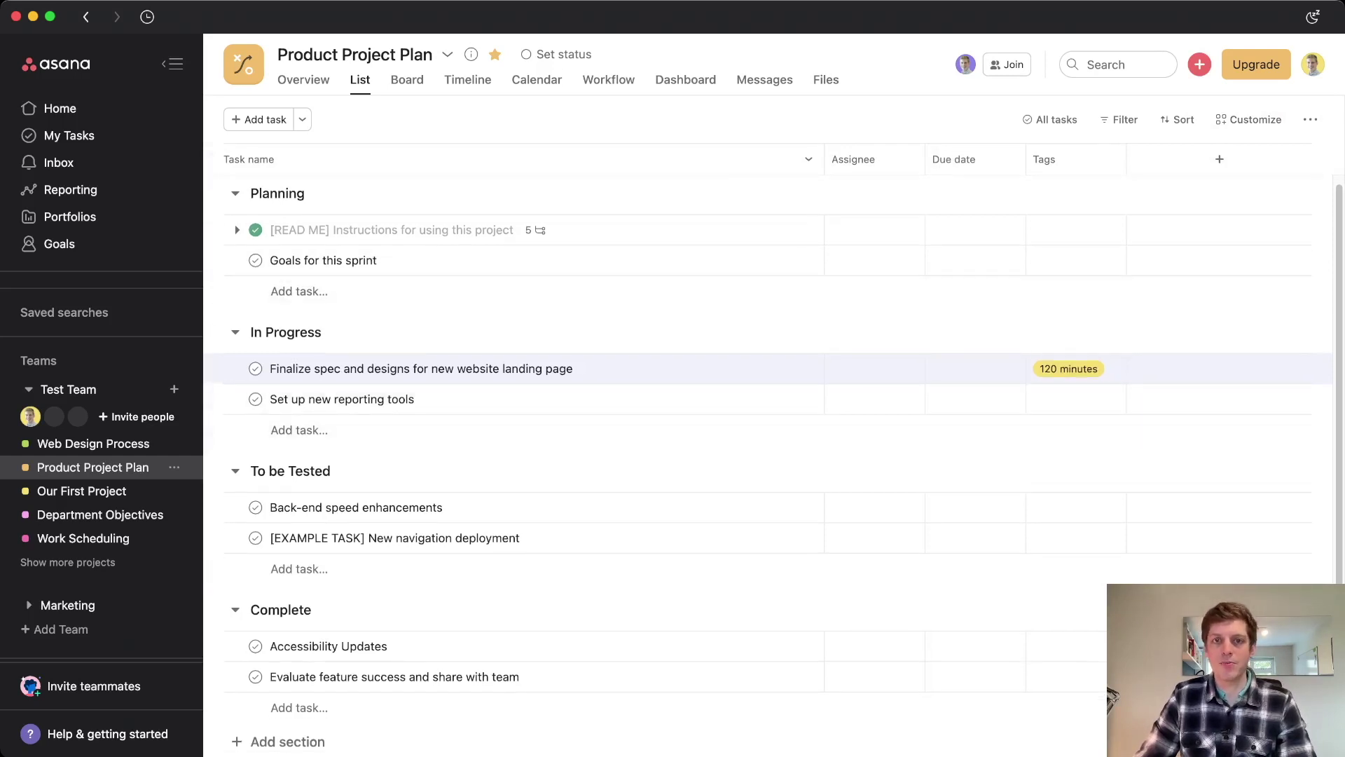
pyautogui.press('super+Tab')
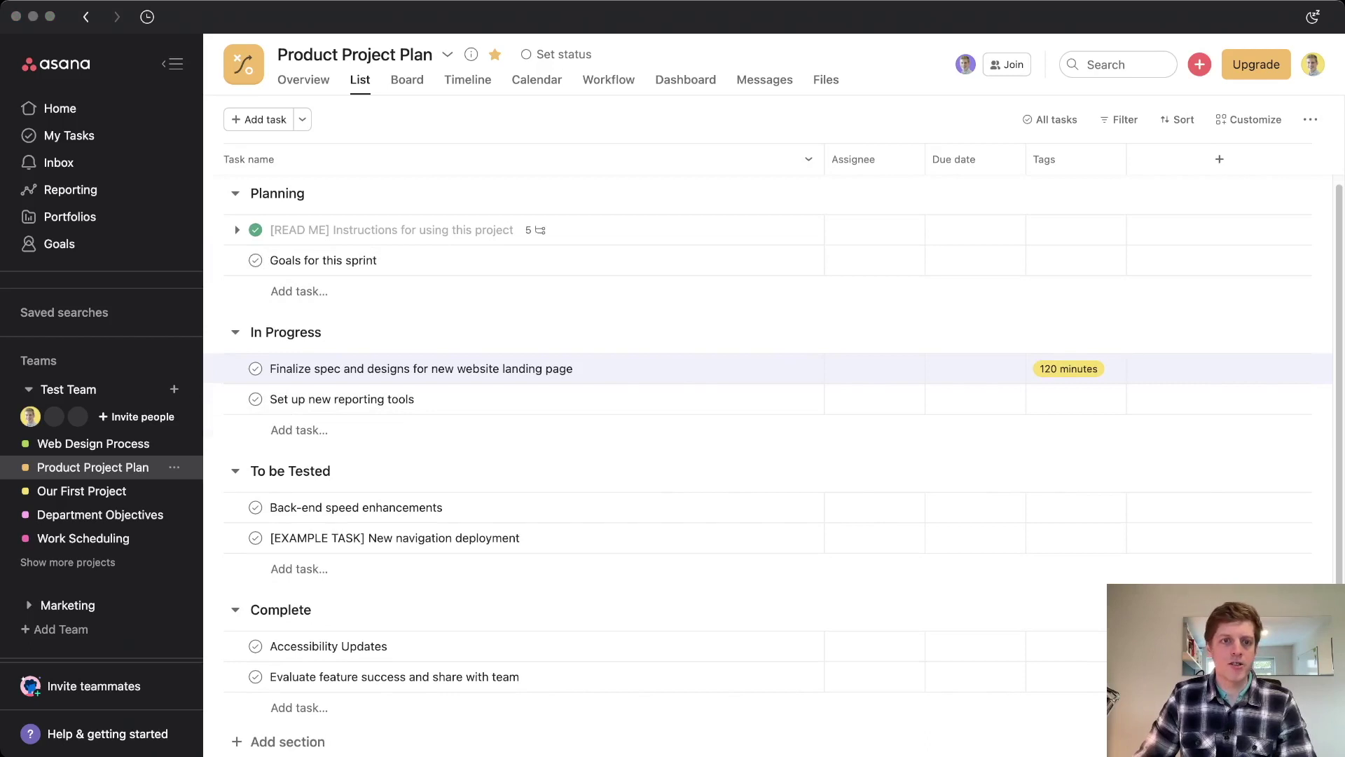
pyautogui.press('super+Tab')
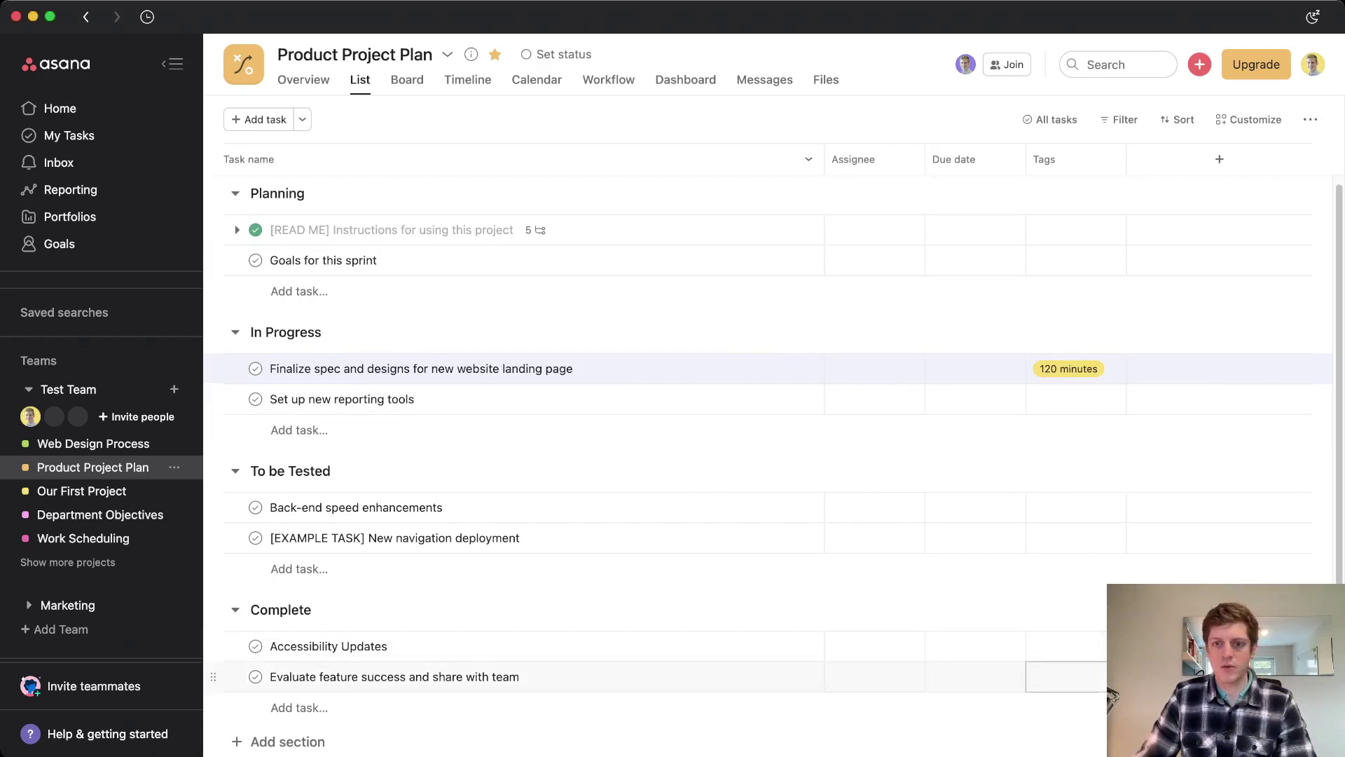
# Create an orange "60 minutes" tag in the Tags column for the "Evaluate feature success and share with team" task
pyautogui.click(1066, 676)
pyautogui.write('60 minutes')
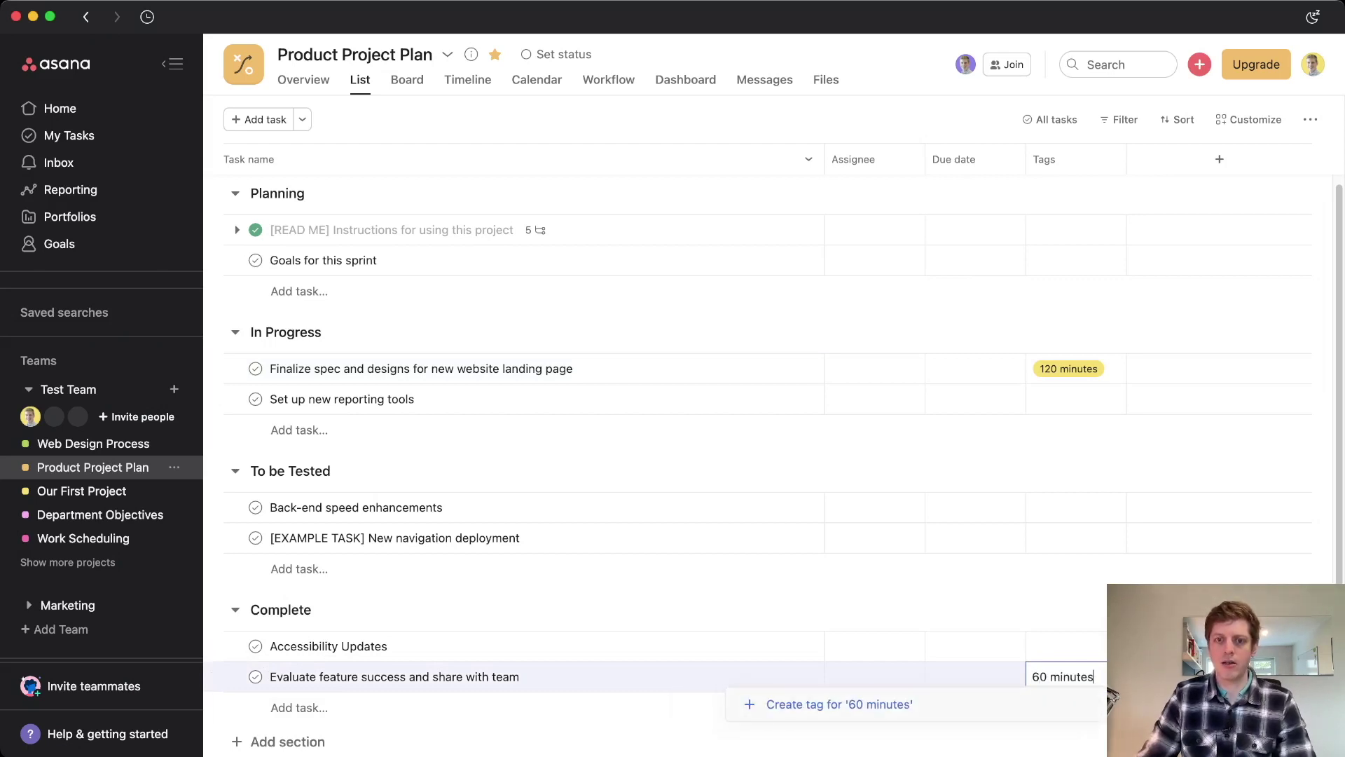
pyautogui.press('Return')
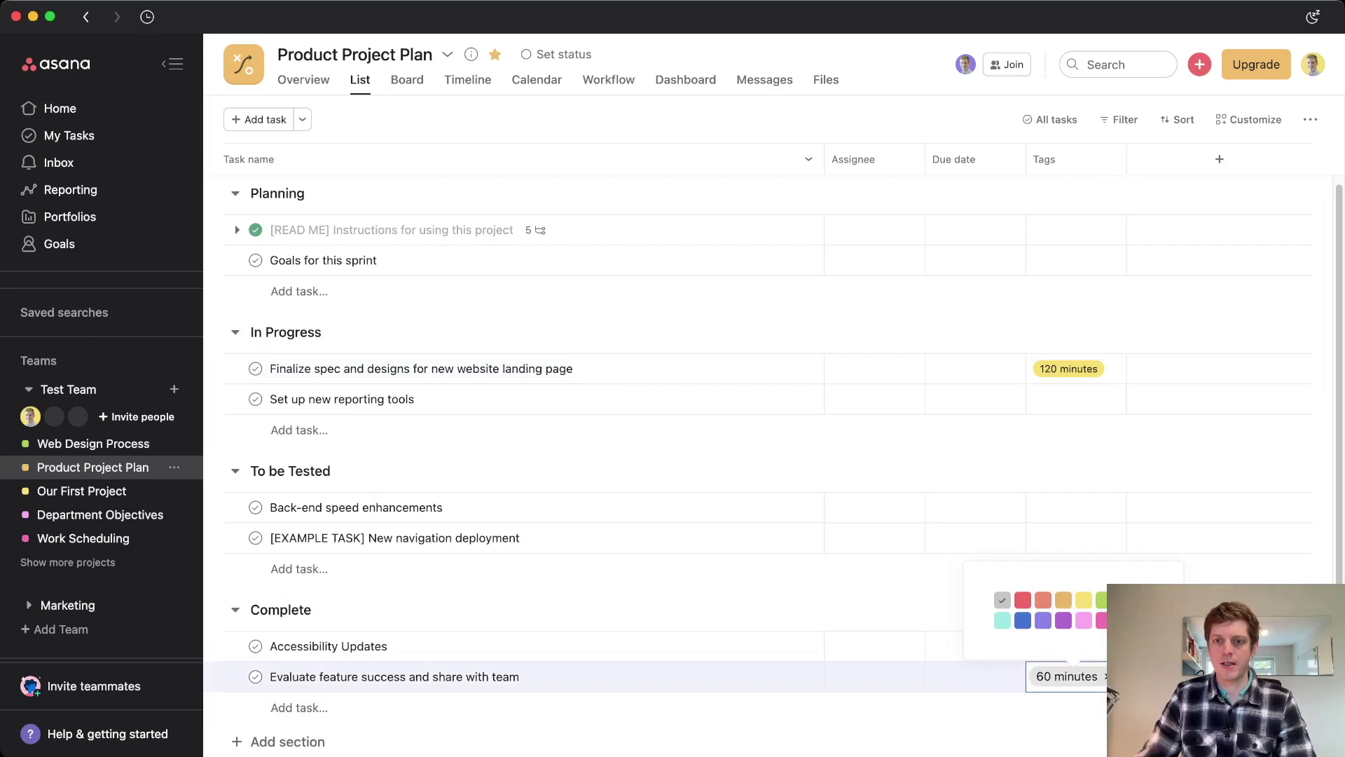
pyautogui.click(1064, 601)
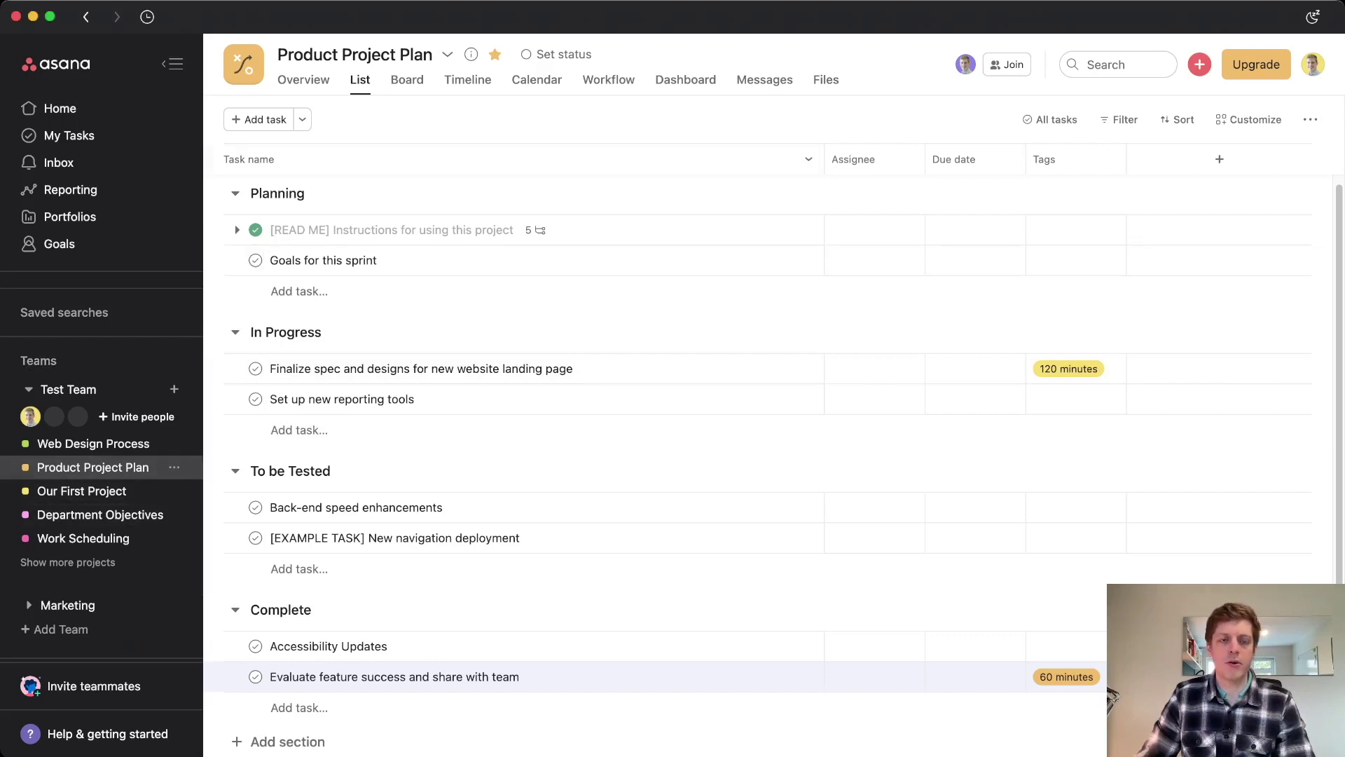
# In Department Objectives, create a light green "Company Objectives" tag on "Do a POC of New Website" and close the task
pyautogui.click(101, 515)
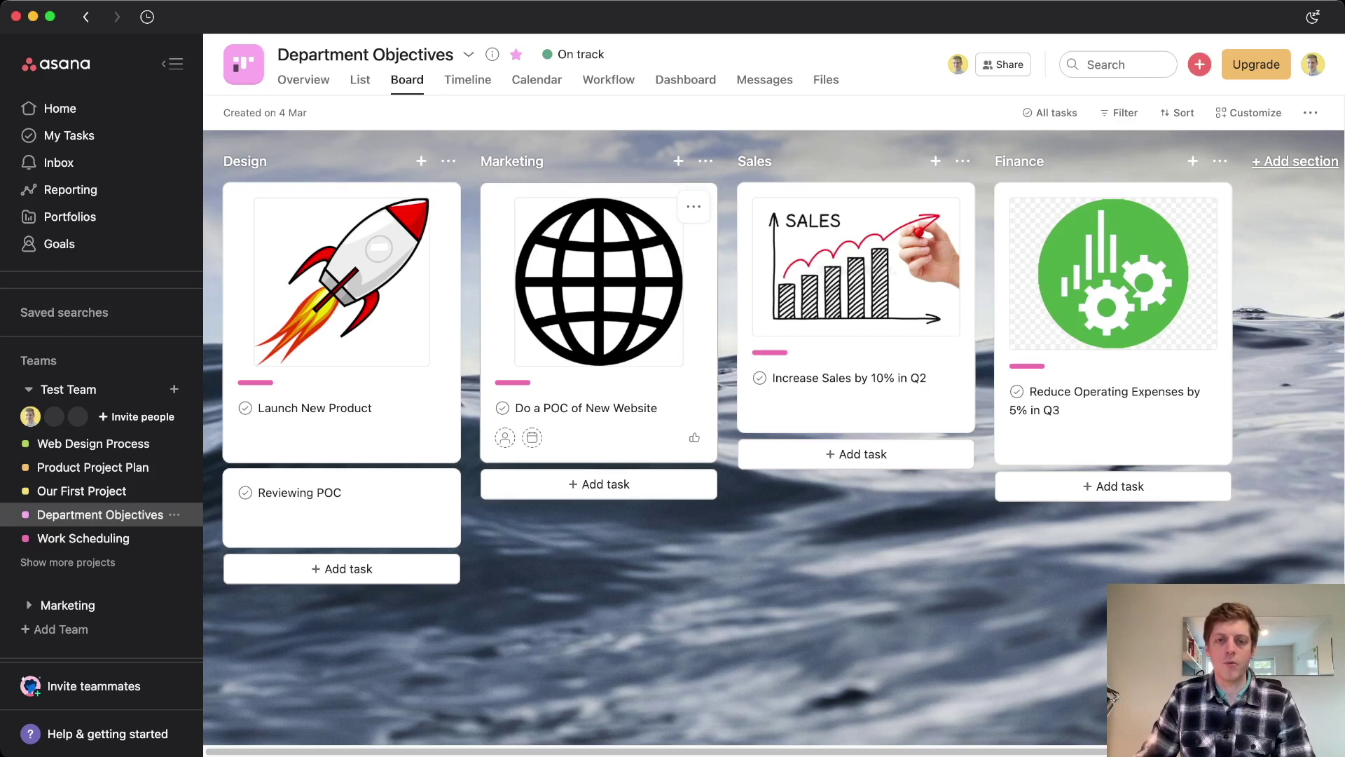
pyautogui.click(599, 316)
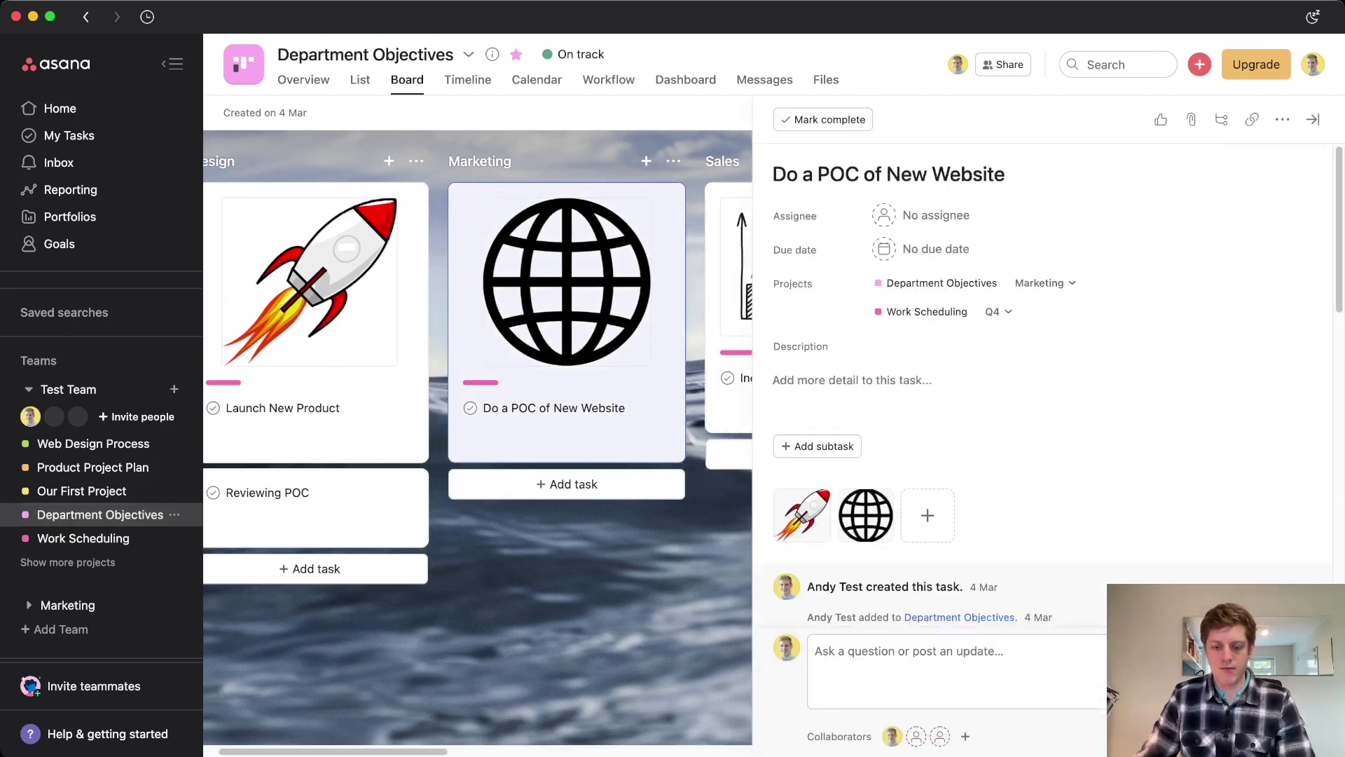
pyautogui.hotkey('Tab', 't')
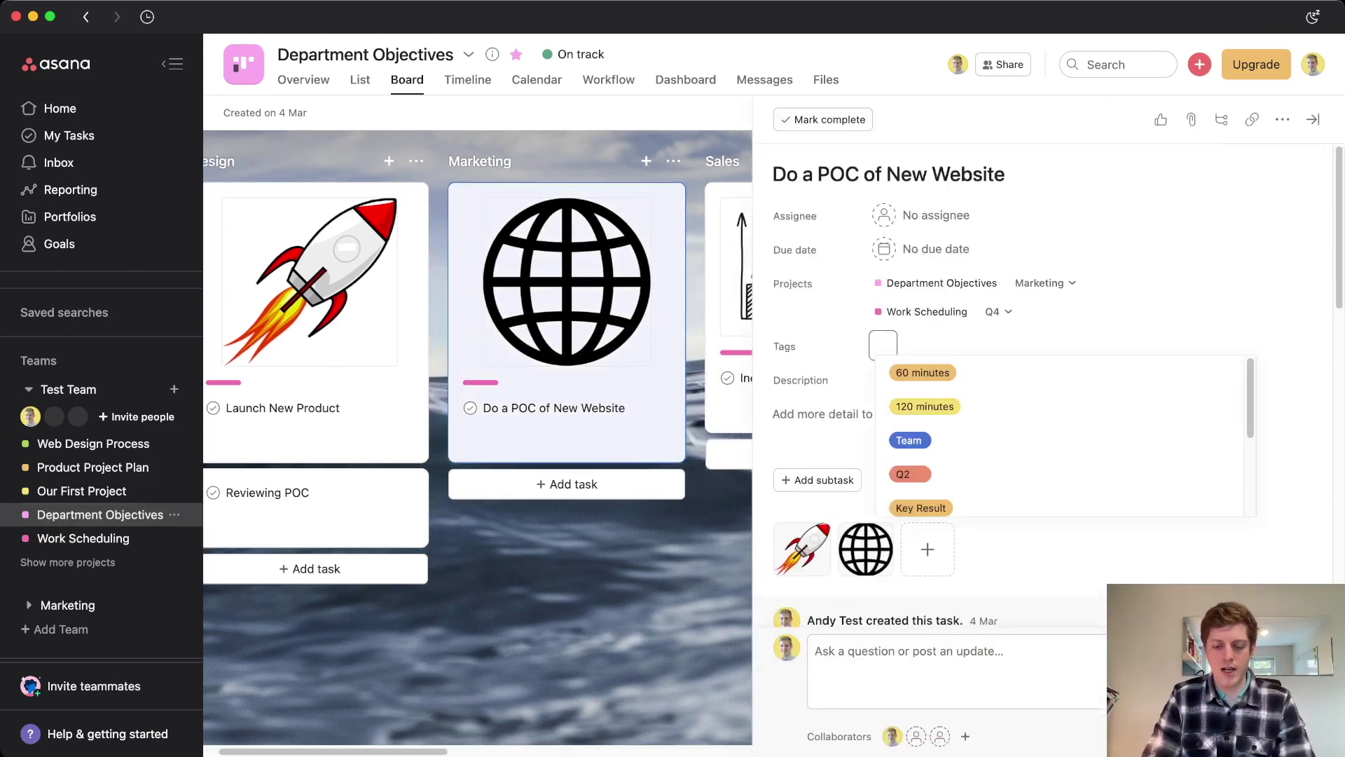
pyautogui.write('Company')
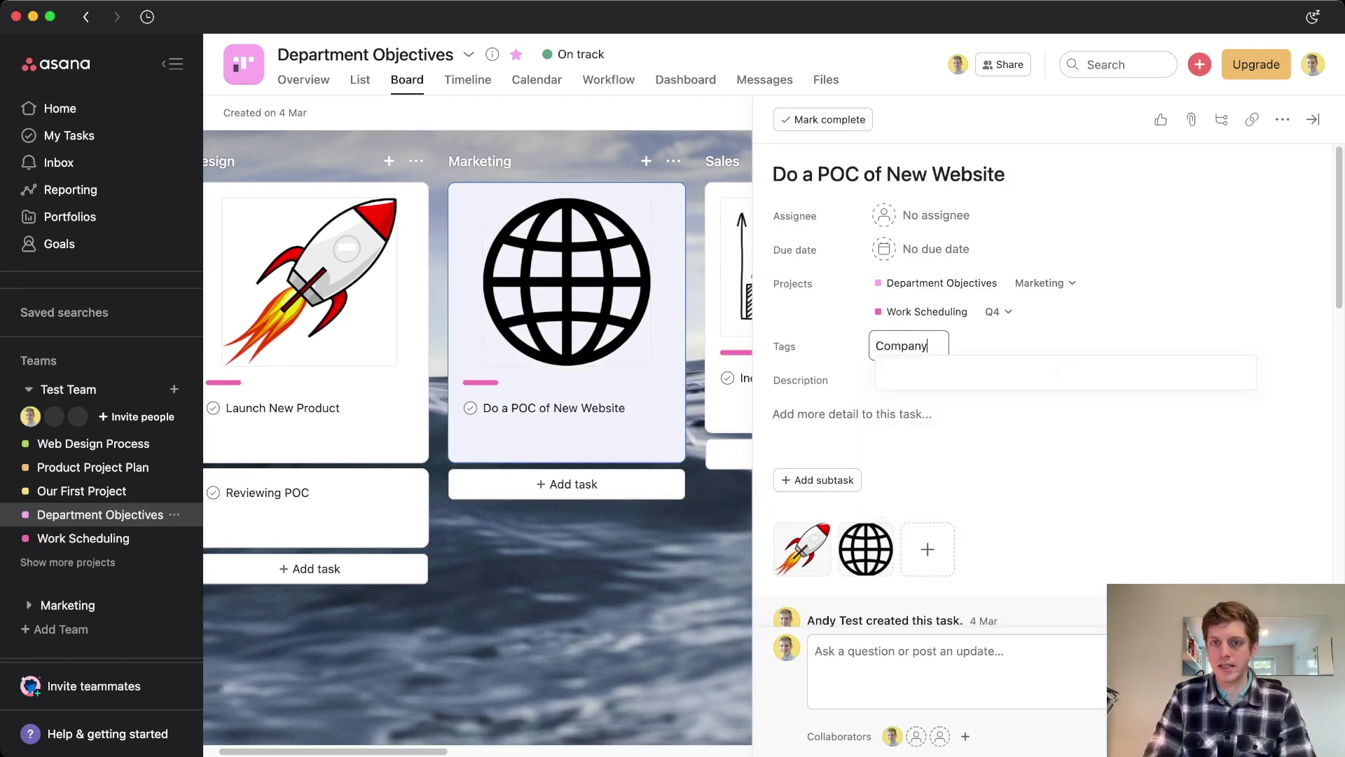
pyautogui.write(' Objectives')
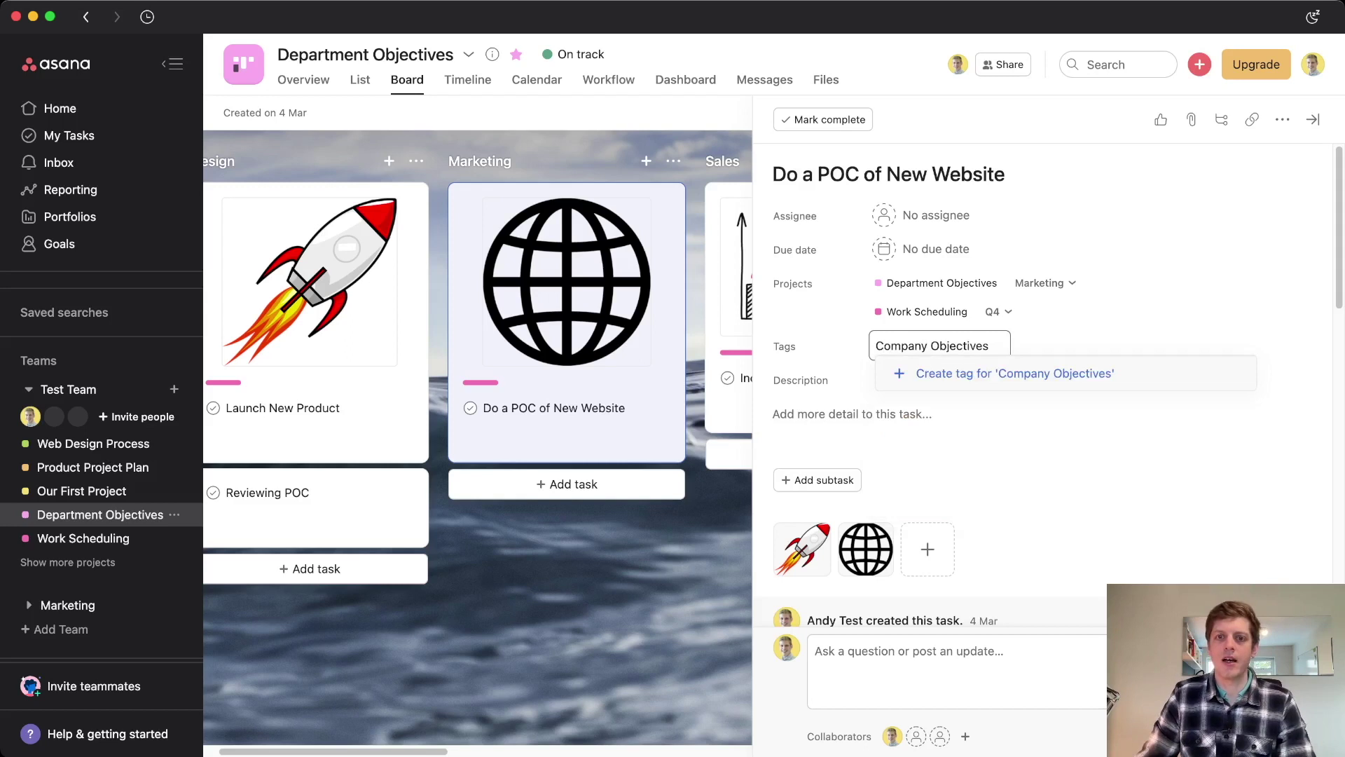
pyautogui.press('Return')
pyautogui.click(973, 402)
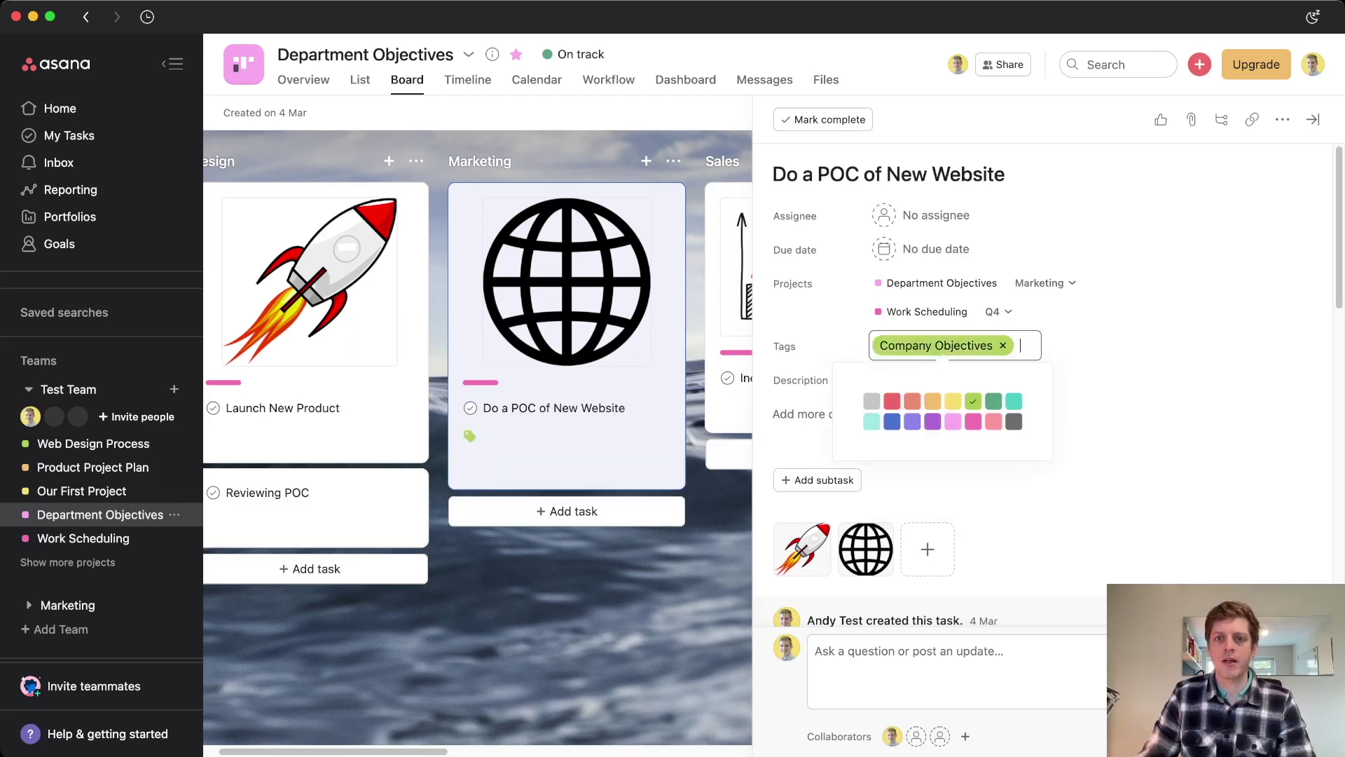
pyautogui.click(1313, 120)
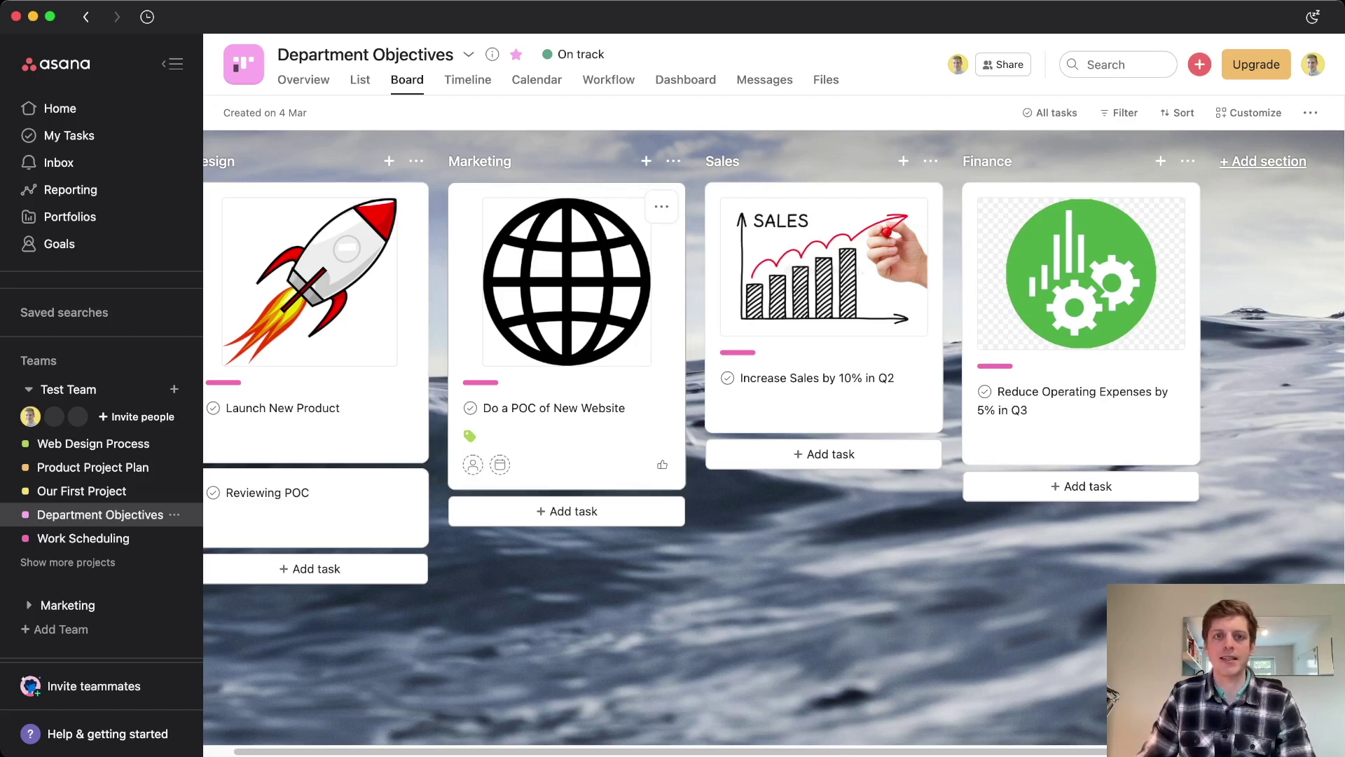
pyautogui.hscroll(-1, 560, 420)
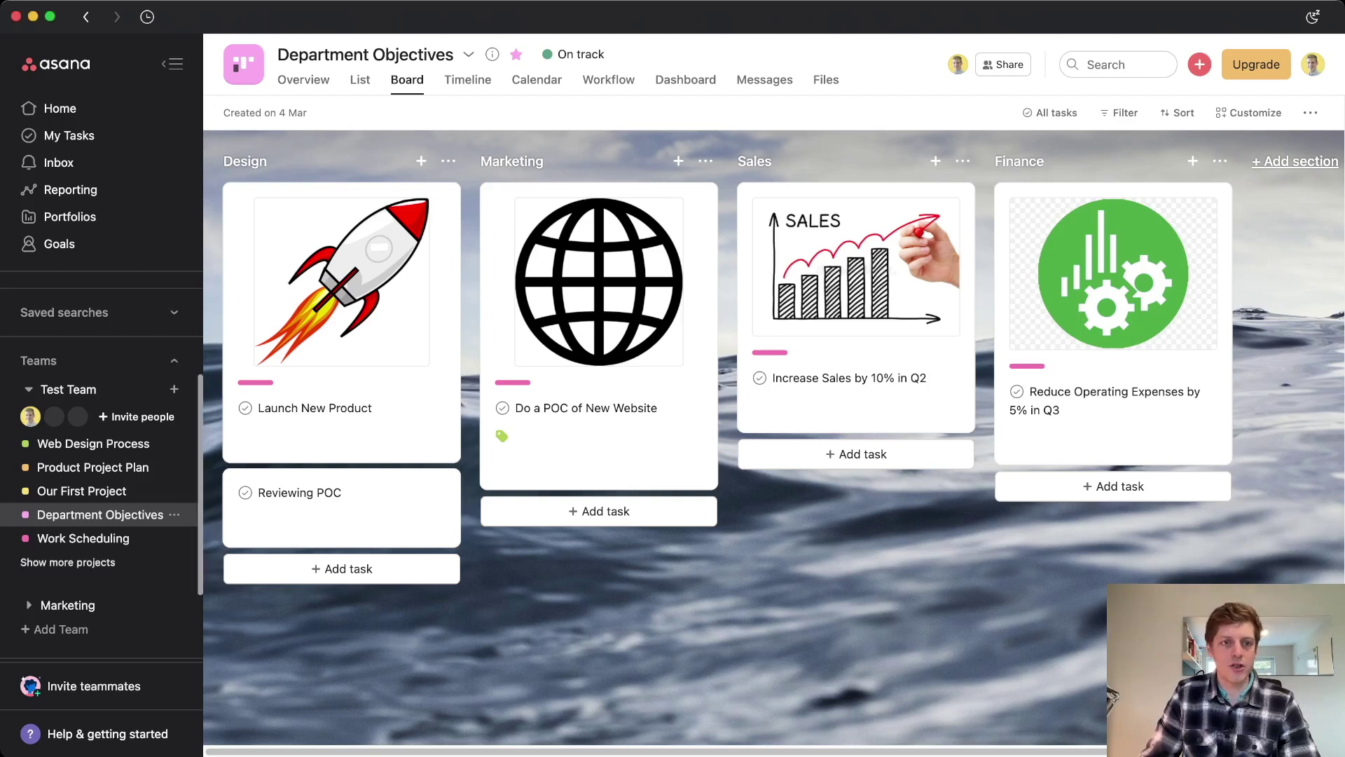
# Open the Content Schedule project and create an "Issue" tag on the "Asana Basics 1" task
pyautogui.click(67, 562)
pyautogui.scroll(-1, 91, 561)
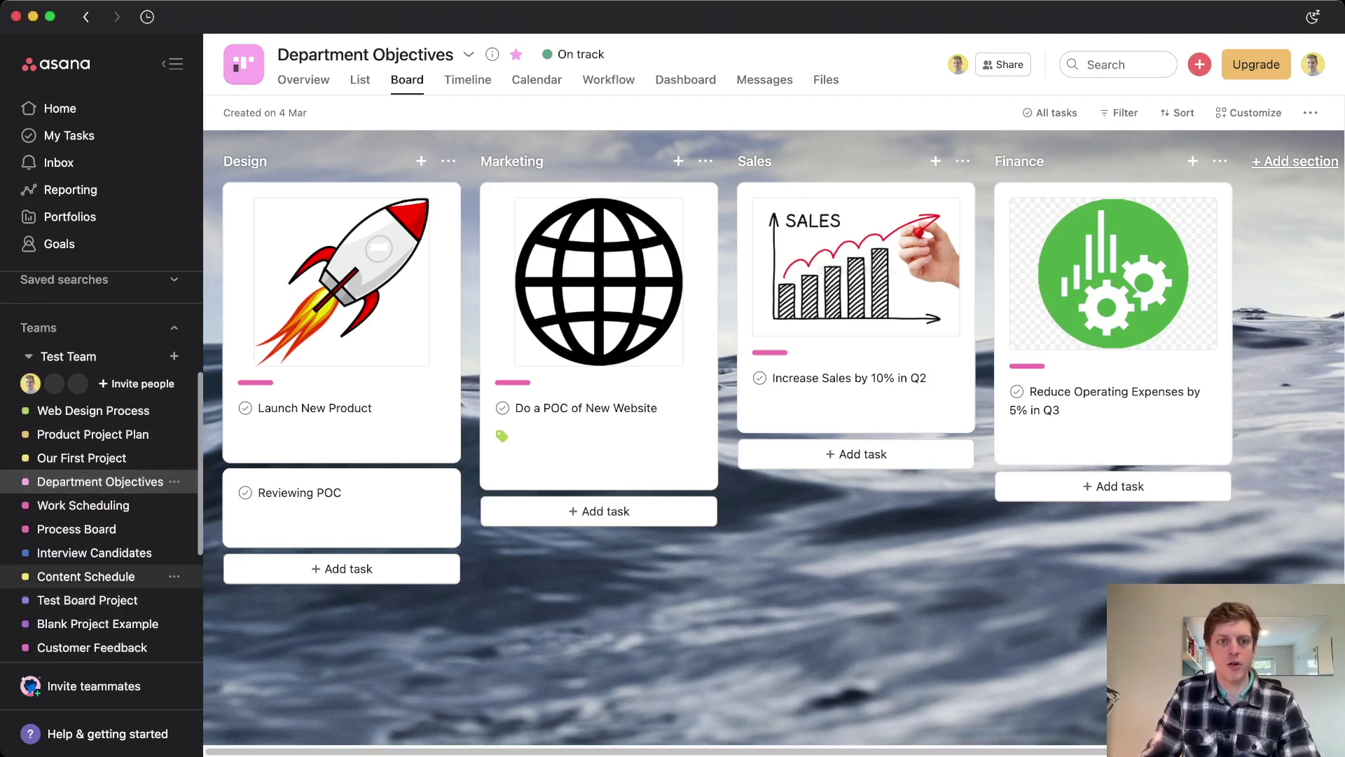
pyautogui.click(86, 576)
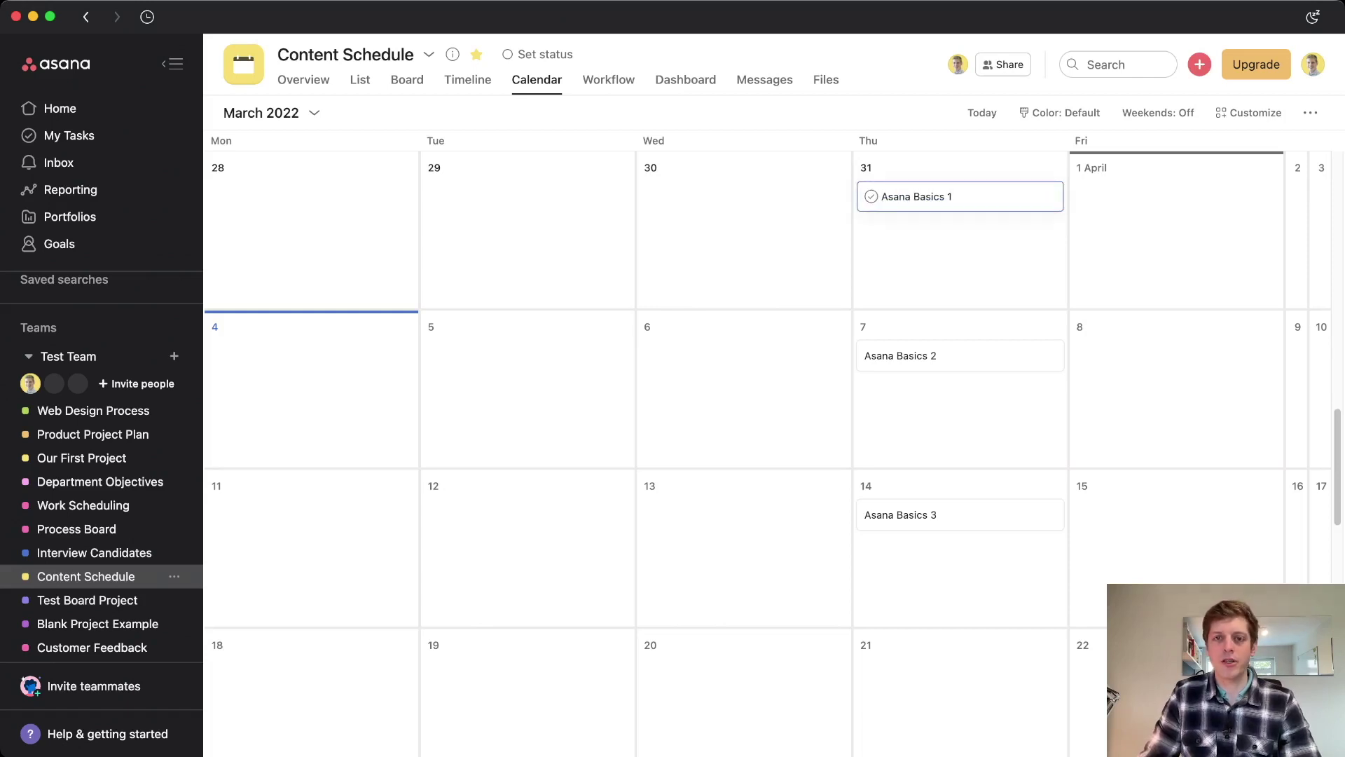
pyautogui.click(959, 196)
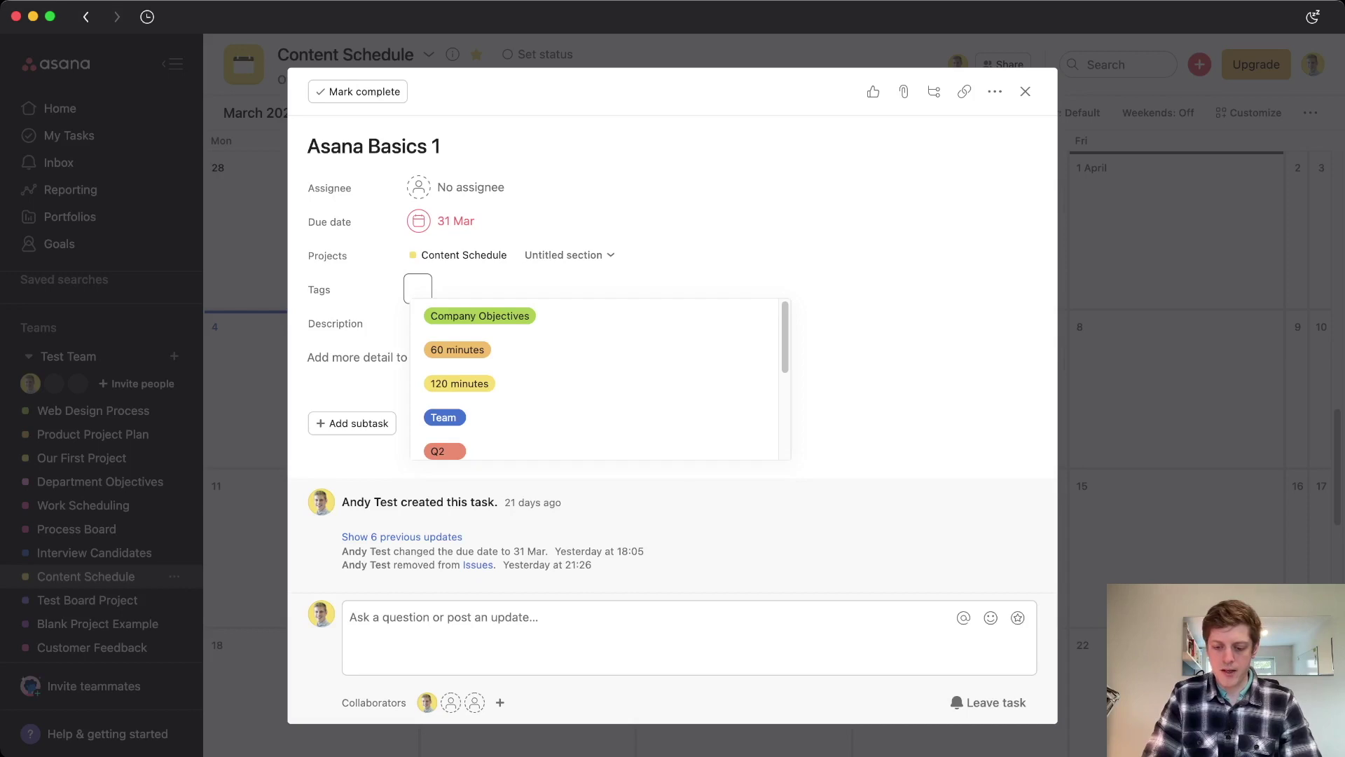
pyautogui.write('Issue')
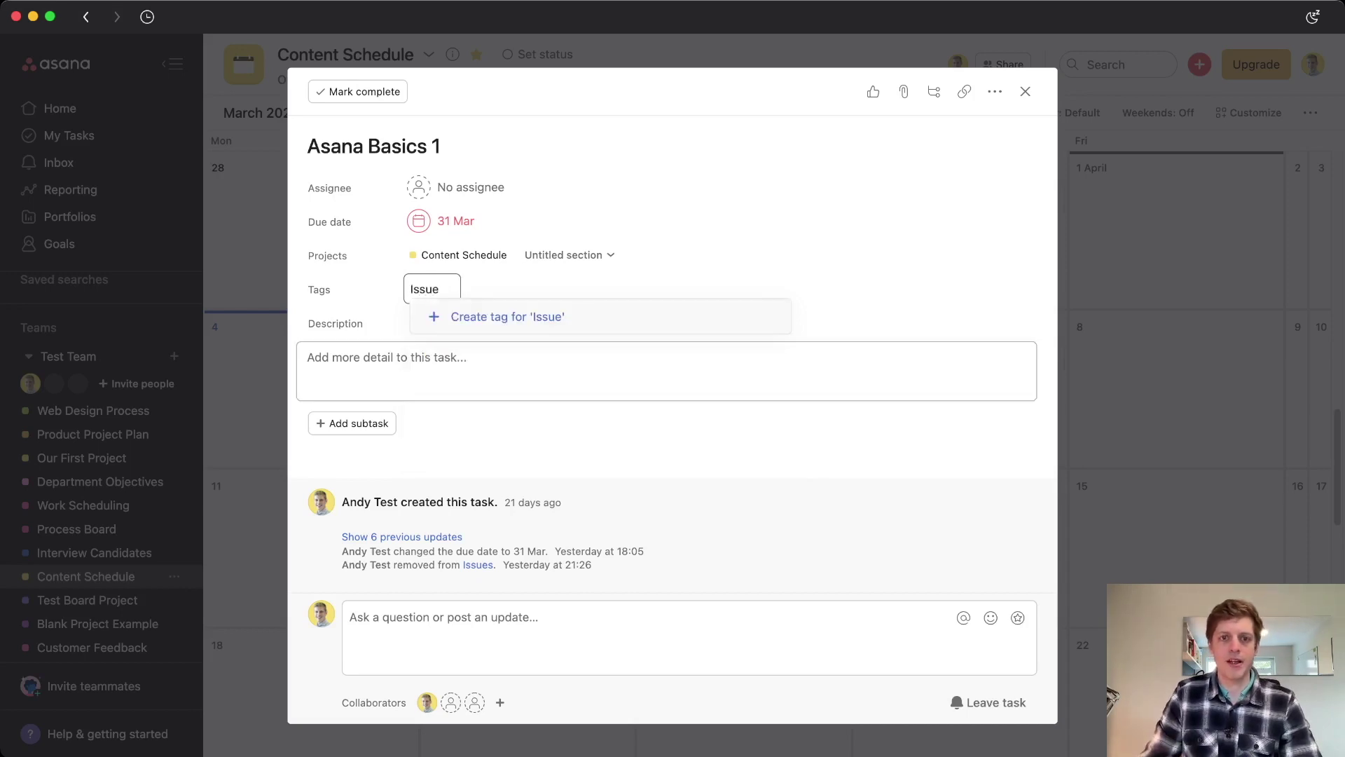
pyautogui.press('Return')
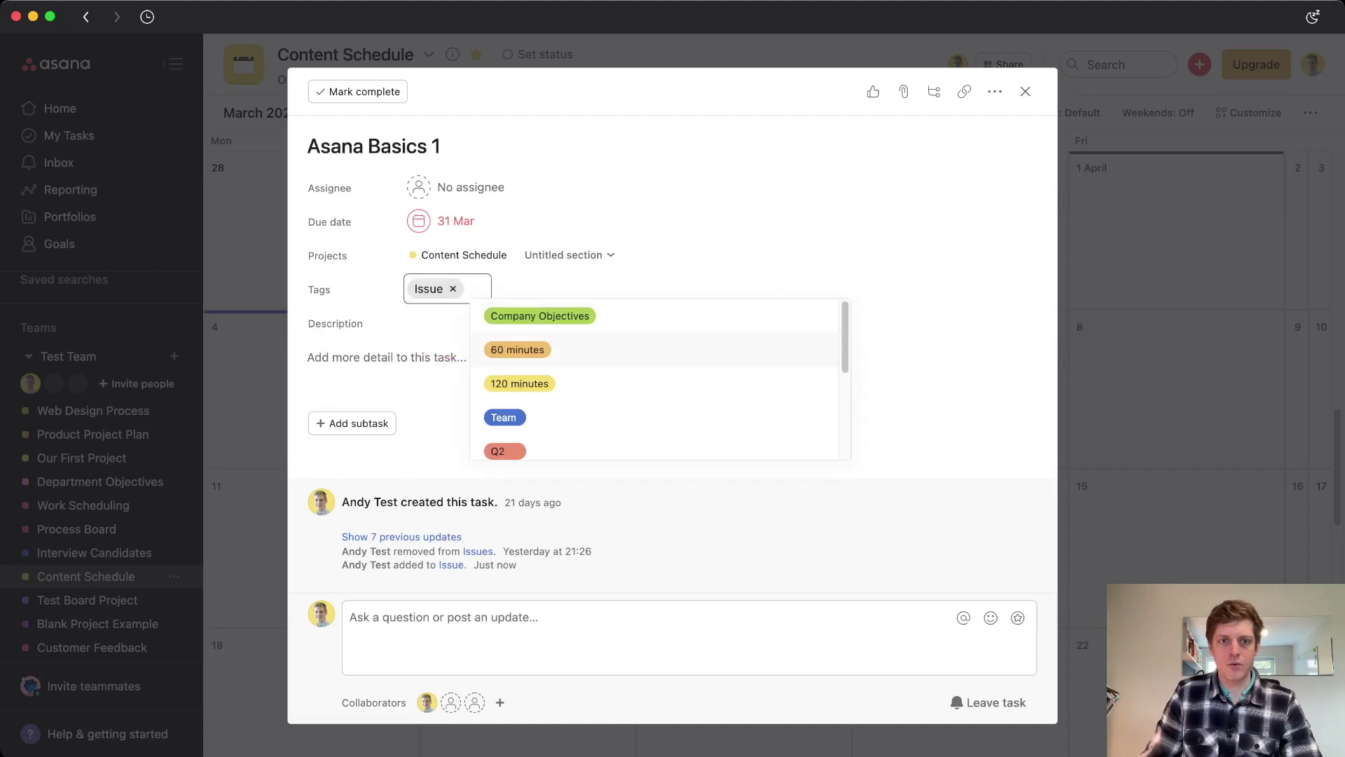
# Open the Issue tag's page from the task and set the tag's color to red for everyone
pyautogui.click(428, 288)
pyautogui.click(428, 288)
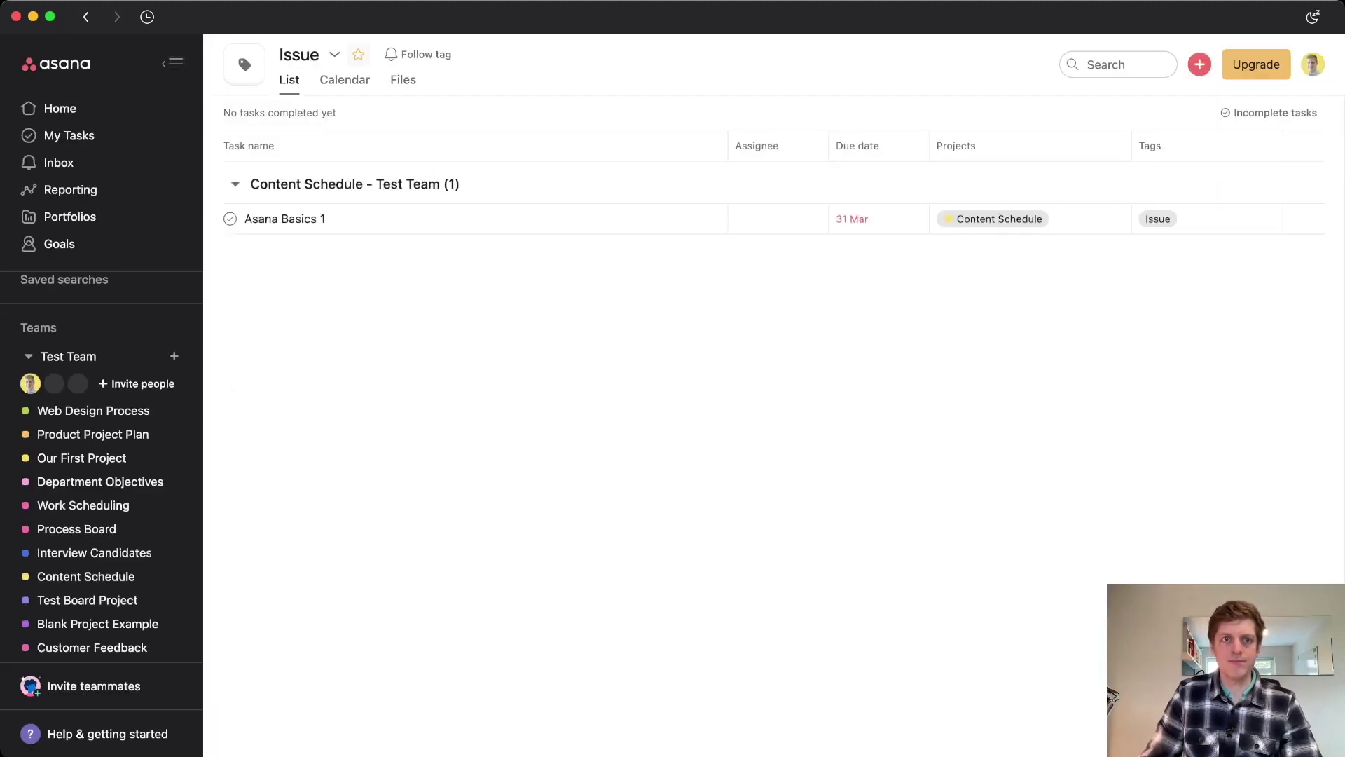
pyautogui.click(335, 55)
pyautogui.moveTo(401, 246)
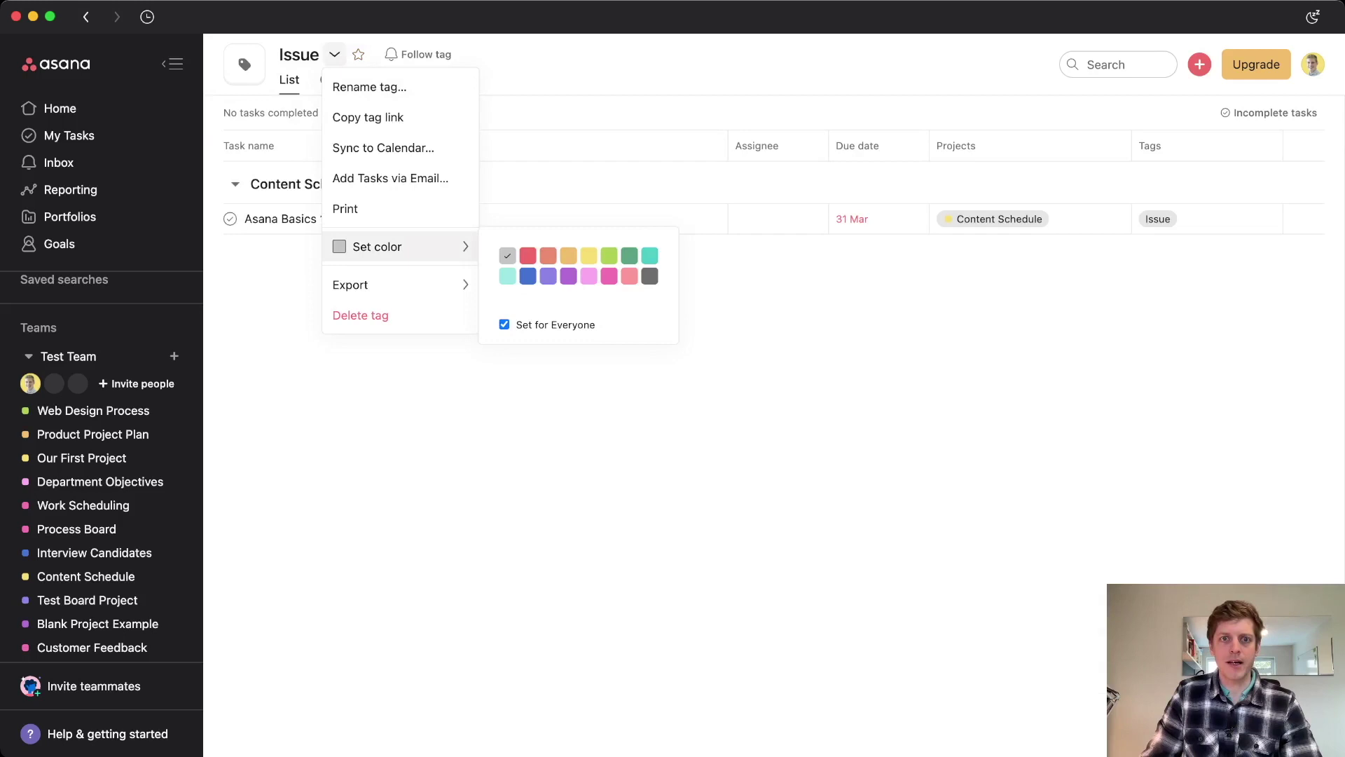
pyautogui.click(528, 255)
# Return to the Content Schedule project, create a yellow "At Risk" tag on the "Asana Basics 2" task and close the task
pyautogui.click(85, 575)
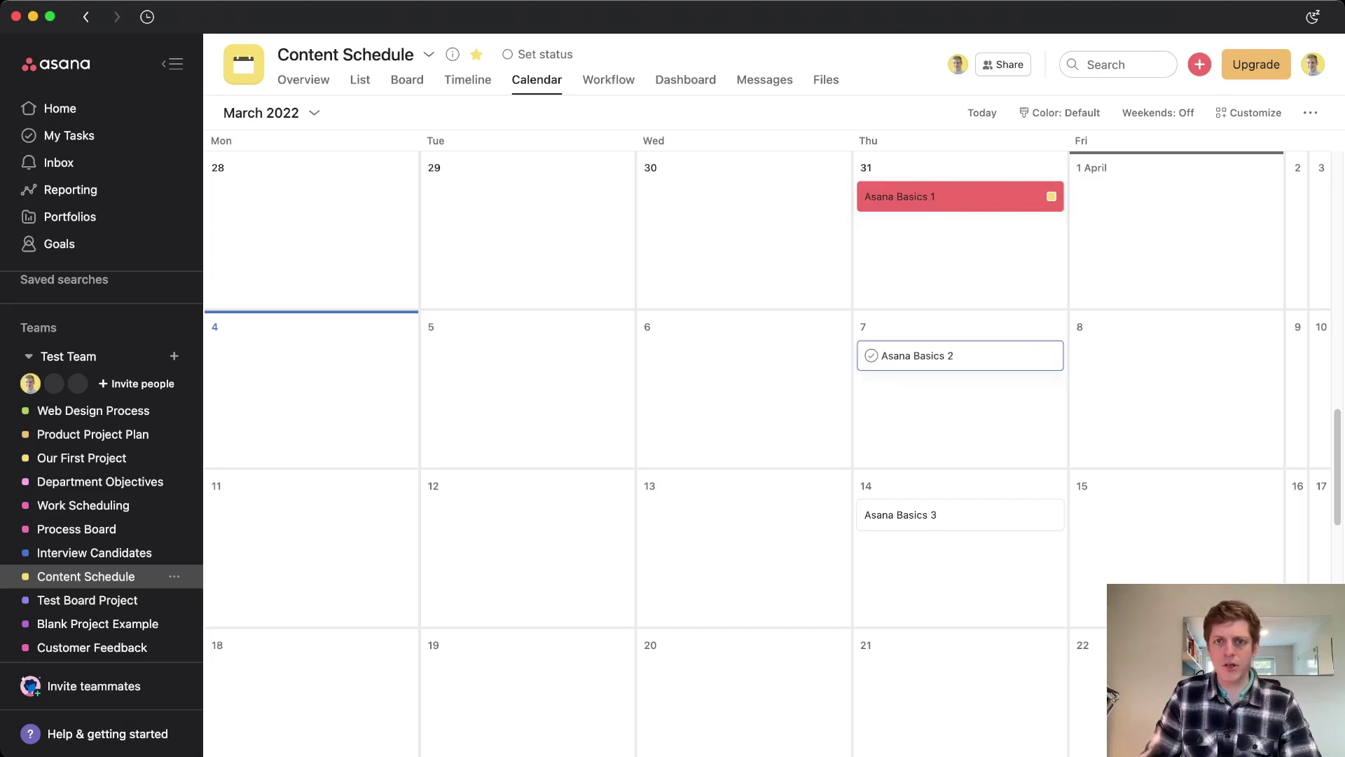
pyautogui.click(960, 356)
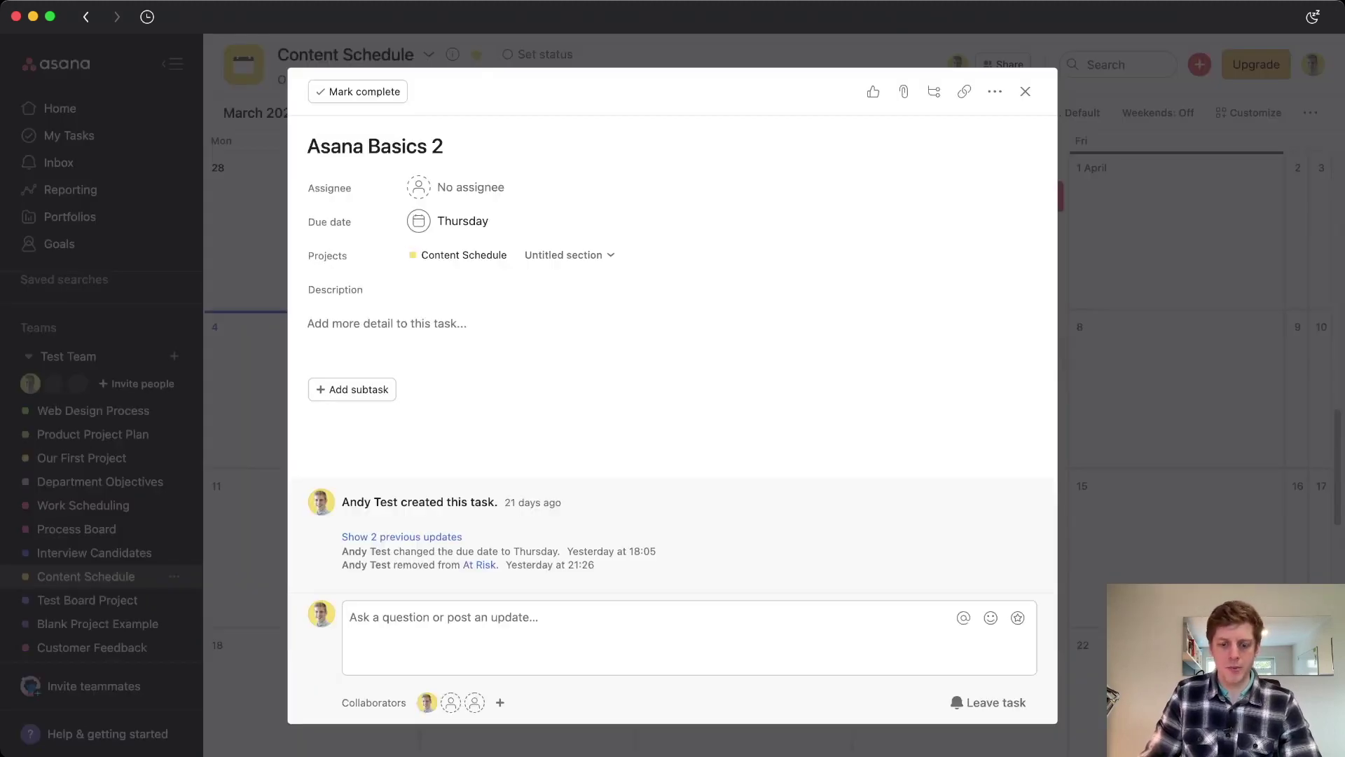
pyautogui.hotkey('Tab', 't')
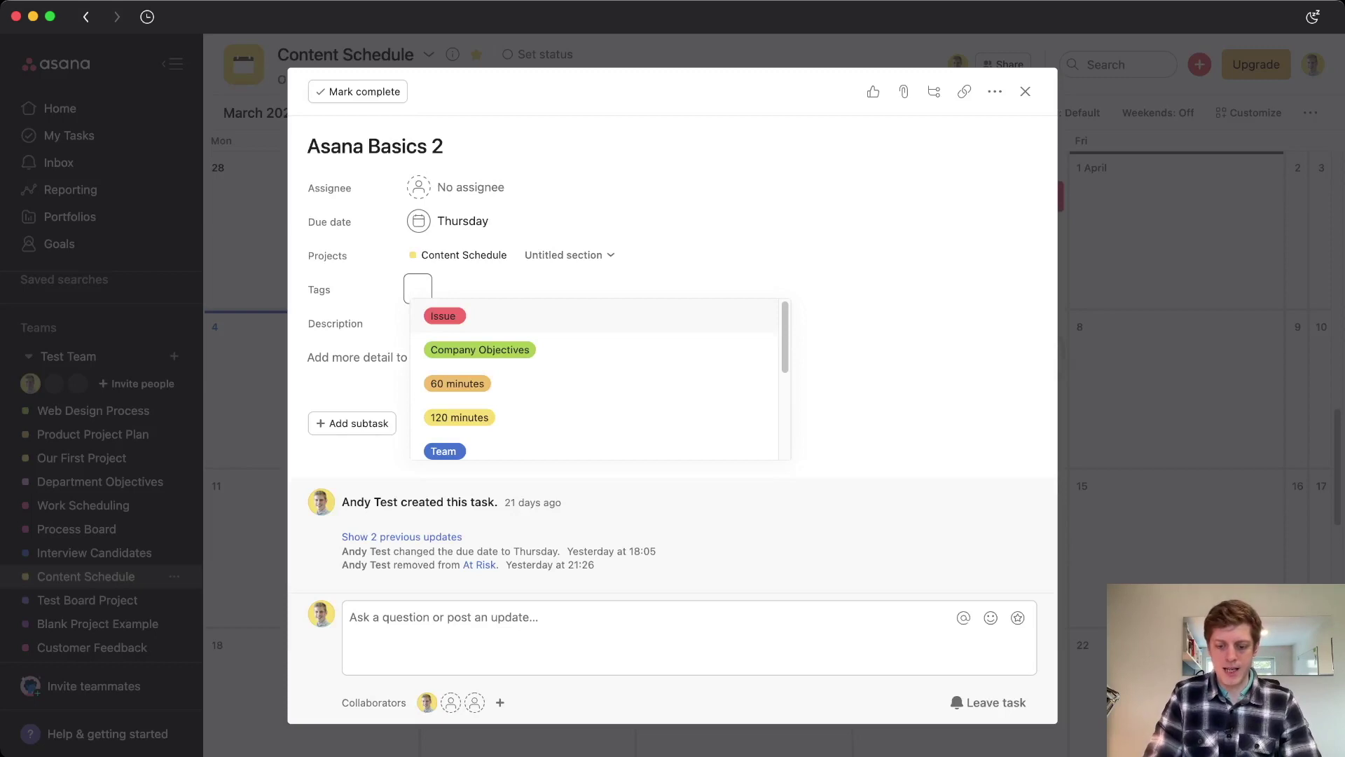
pyautogui.write('At Risk')
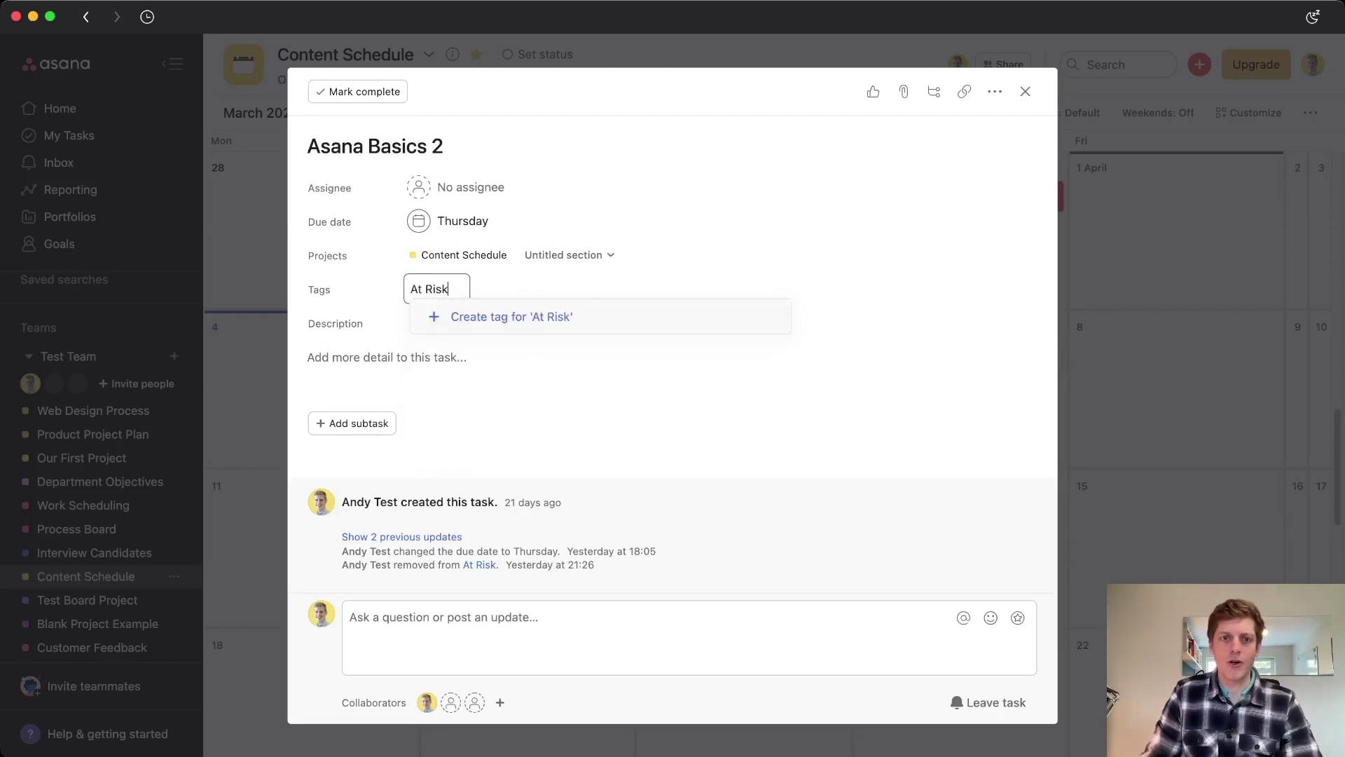
pyautogui.press('Return')
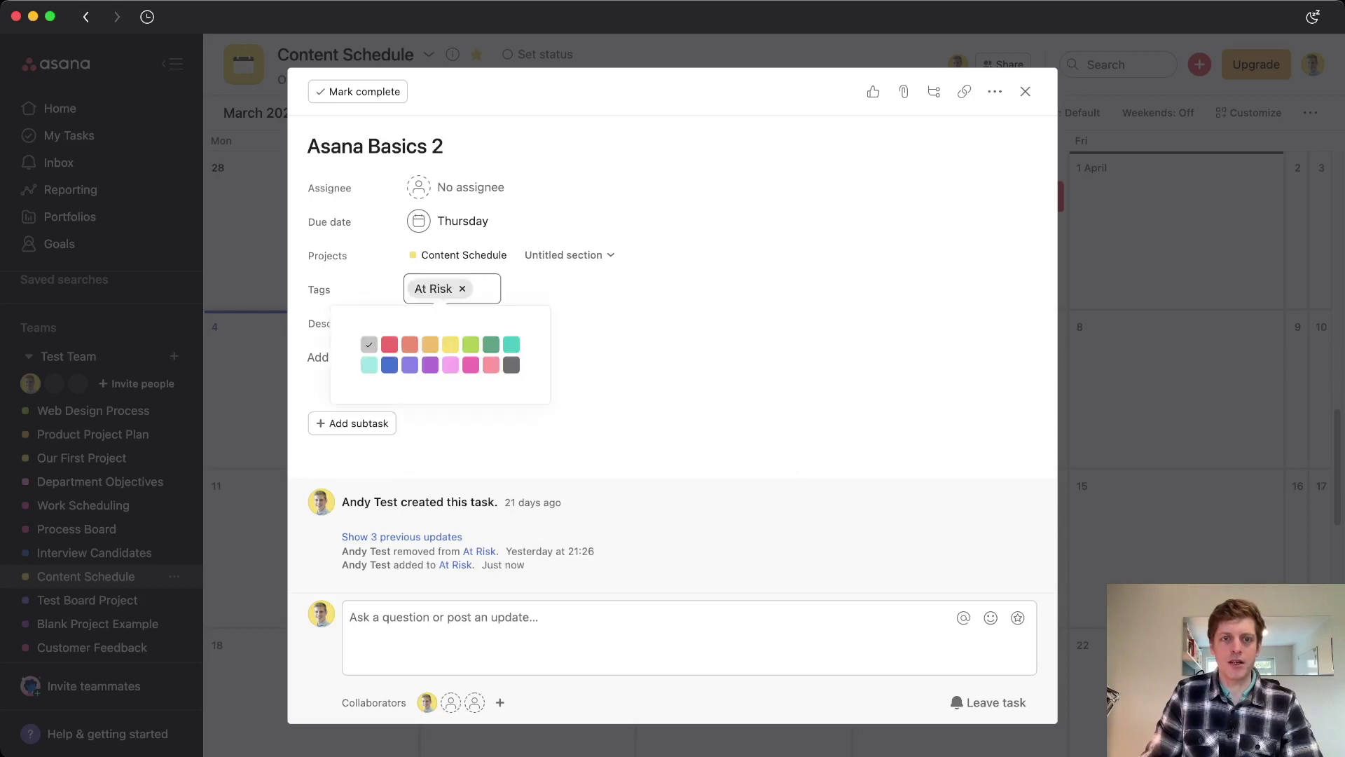
pyautogui.click(450, 345)
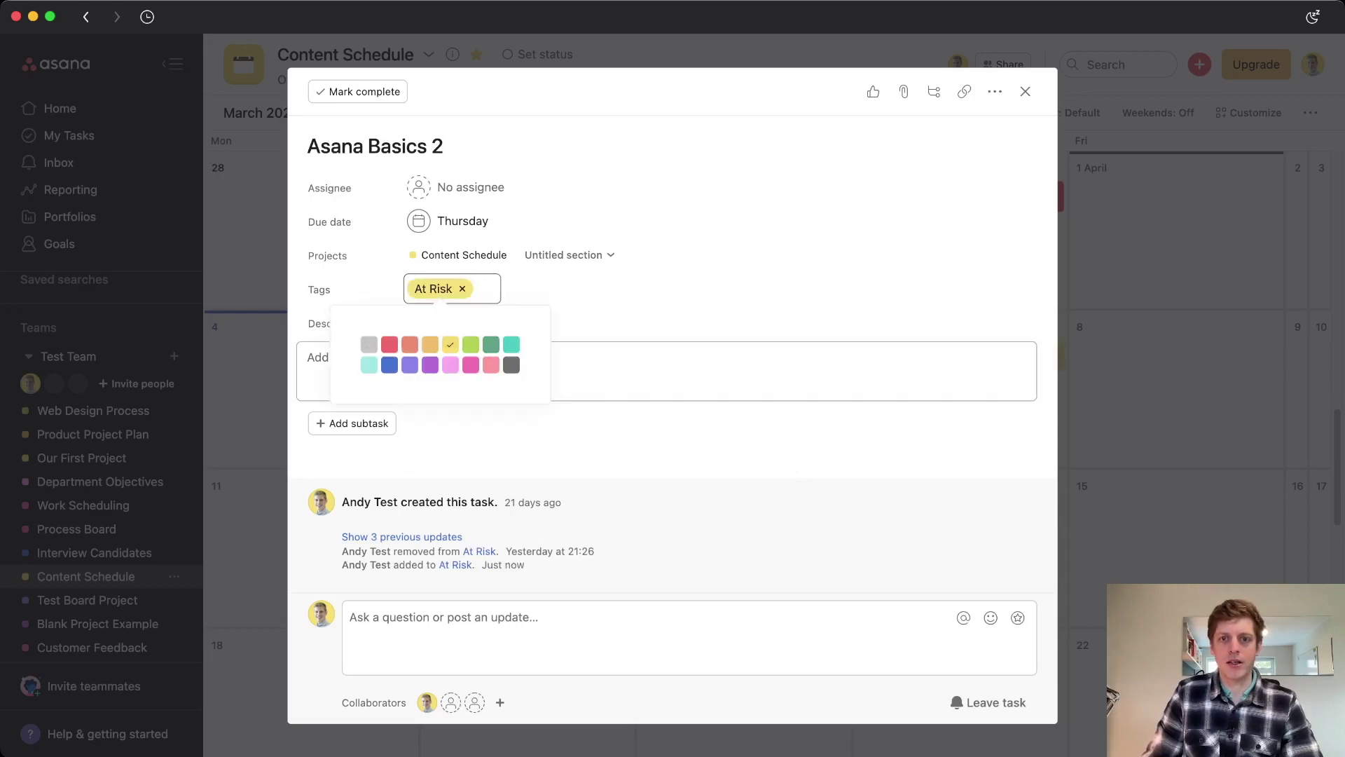
pyautogui.click(701, 294)
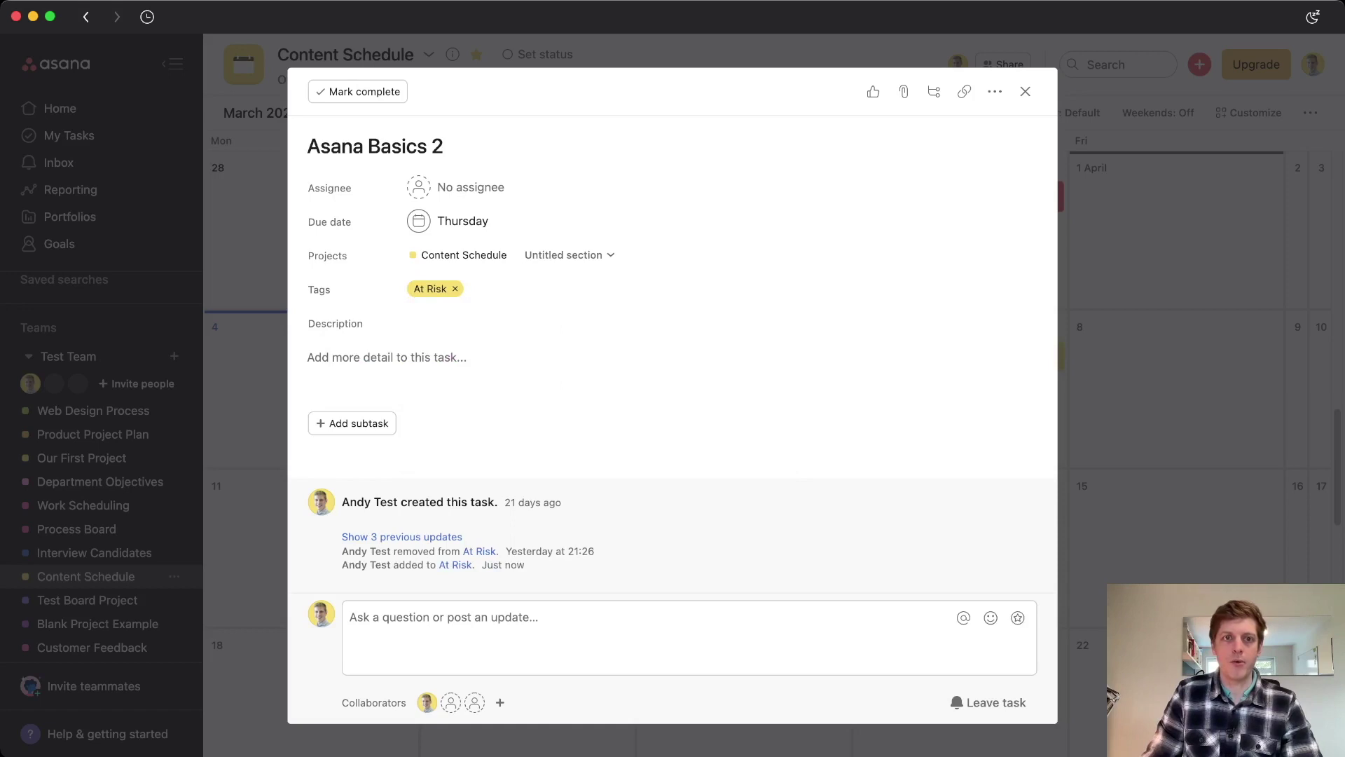
pyautogui.press('Escape')
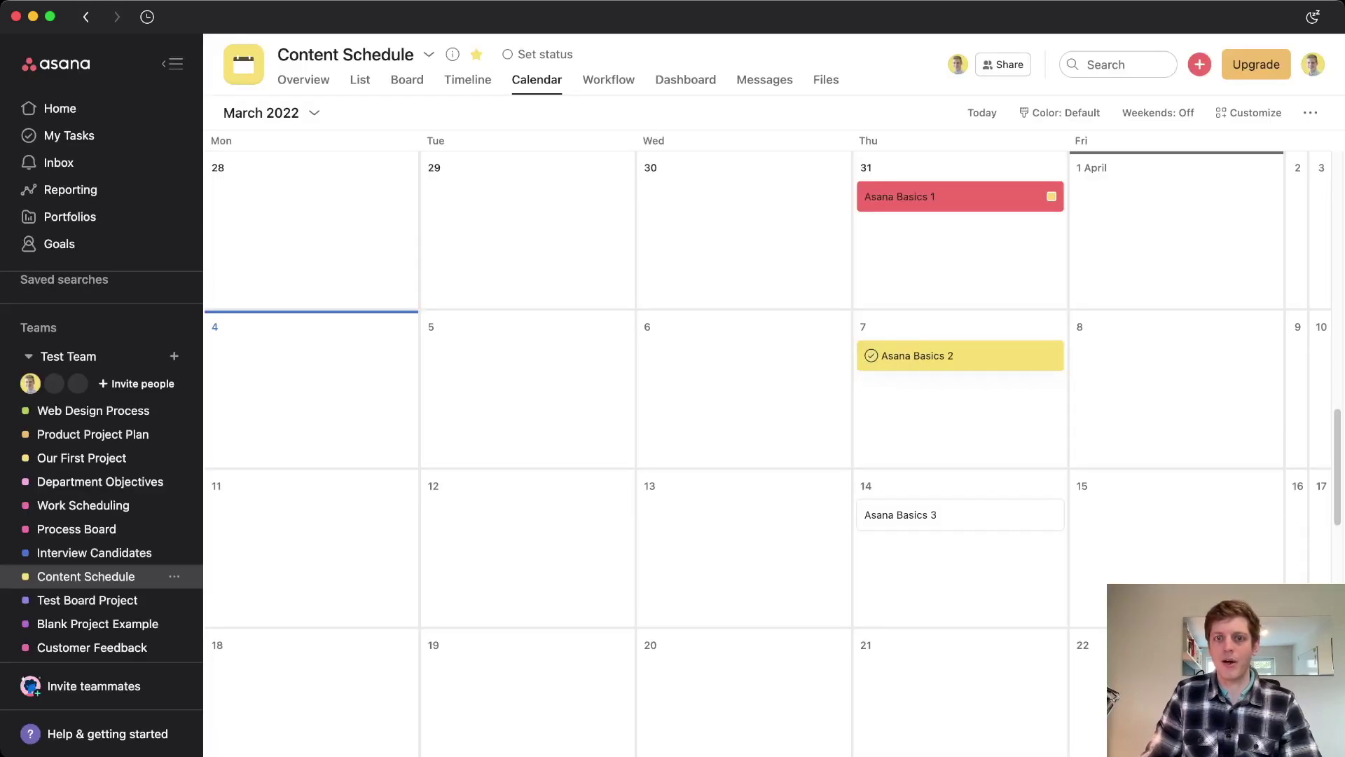
# Create a dark green "On Track" tag on the "Asana Basics 3" task and close the task
pyautogui.click(911, 514)
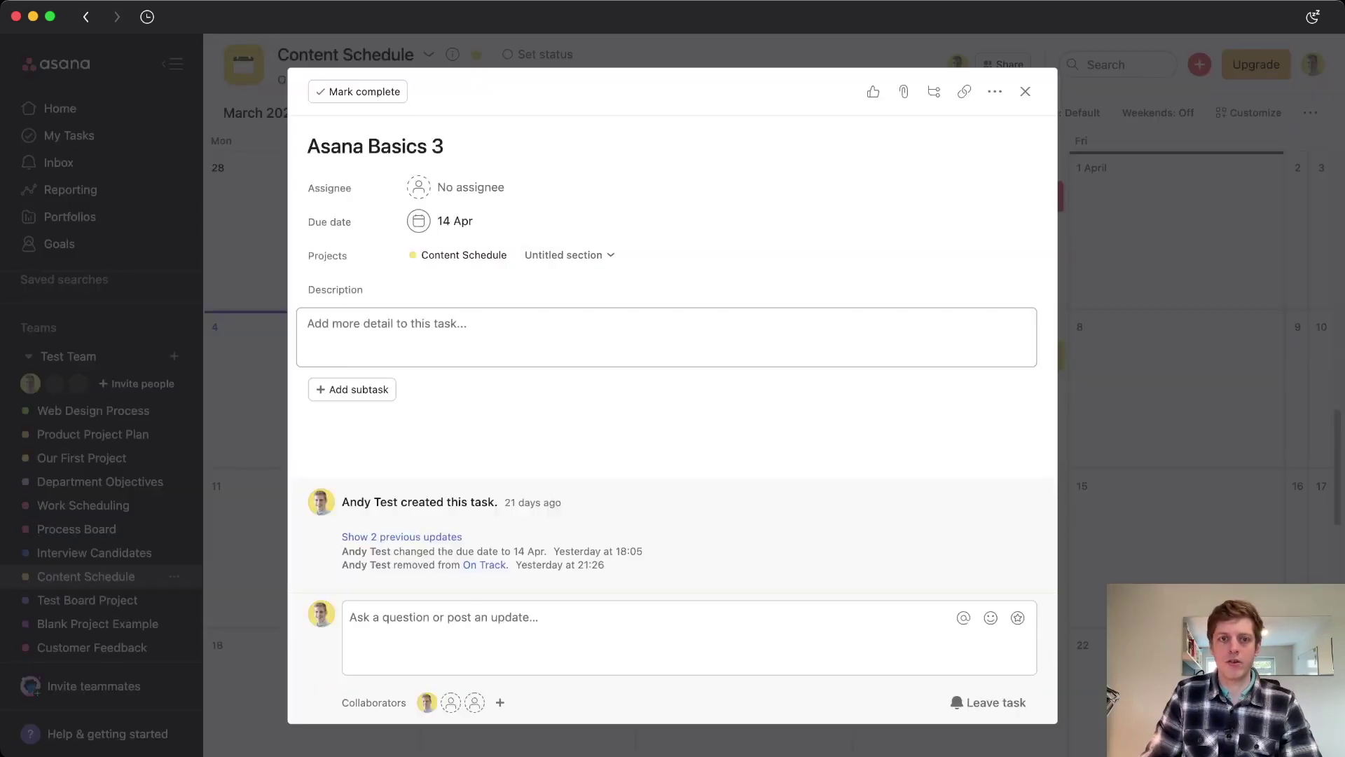
pyautogui.hotkey('Tab', 't')
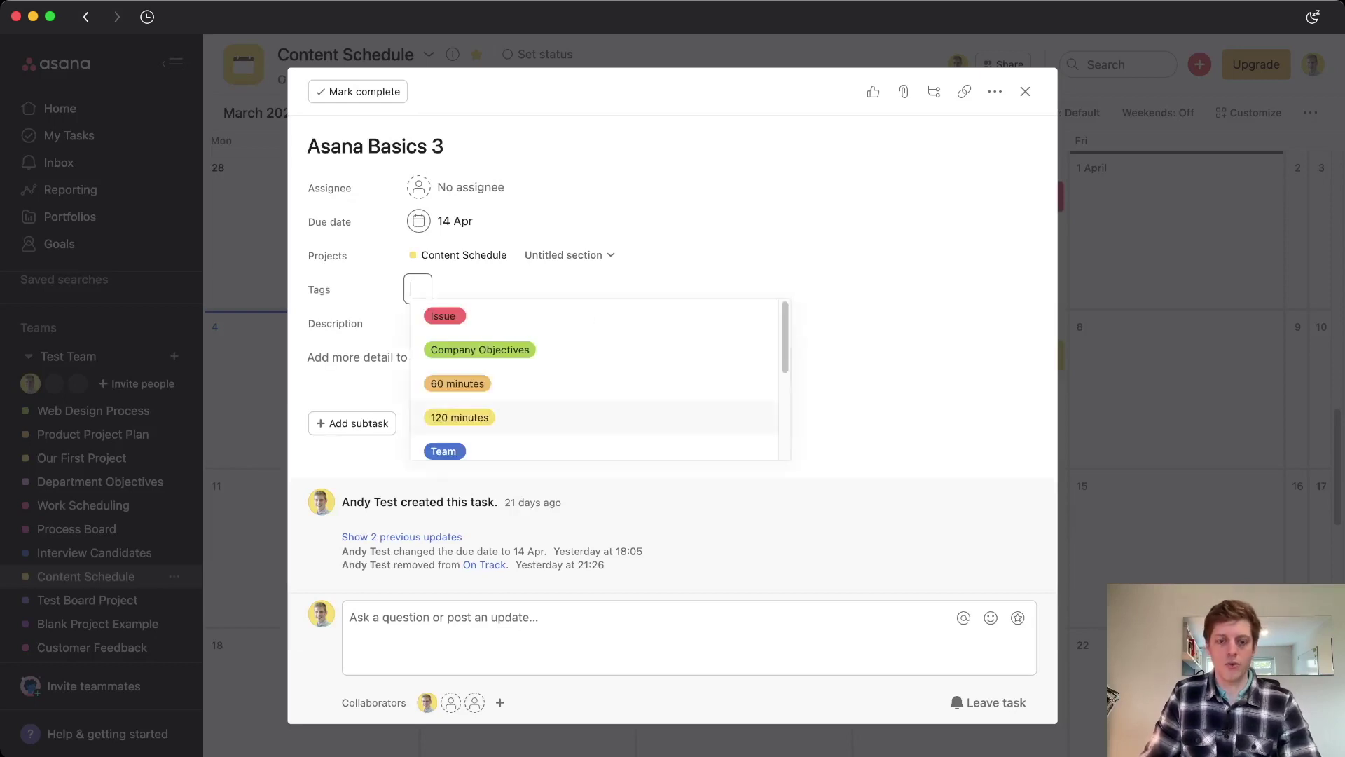
pyautogui.write('On Track')
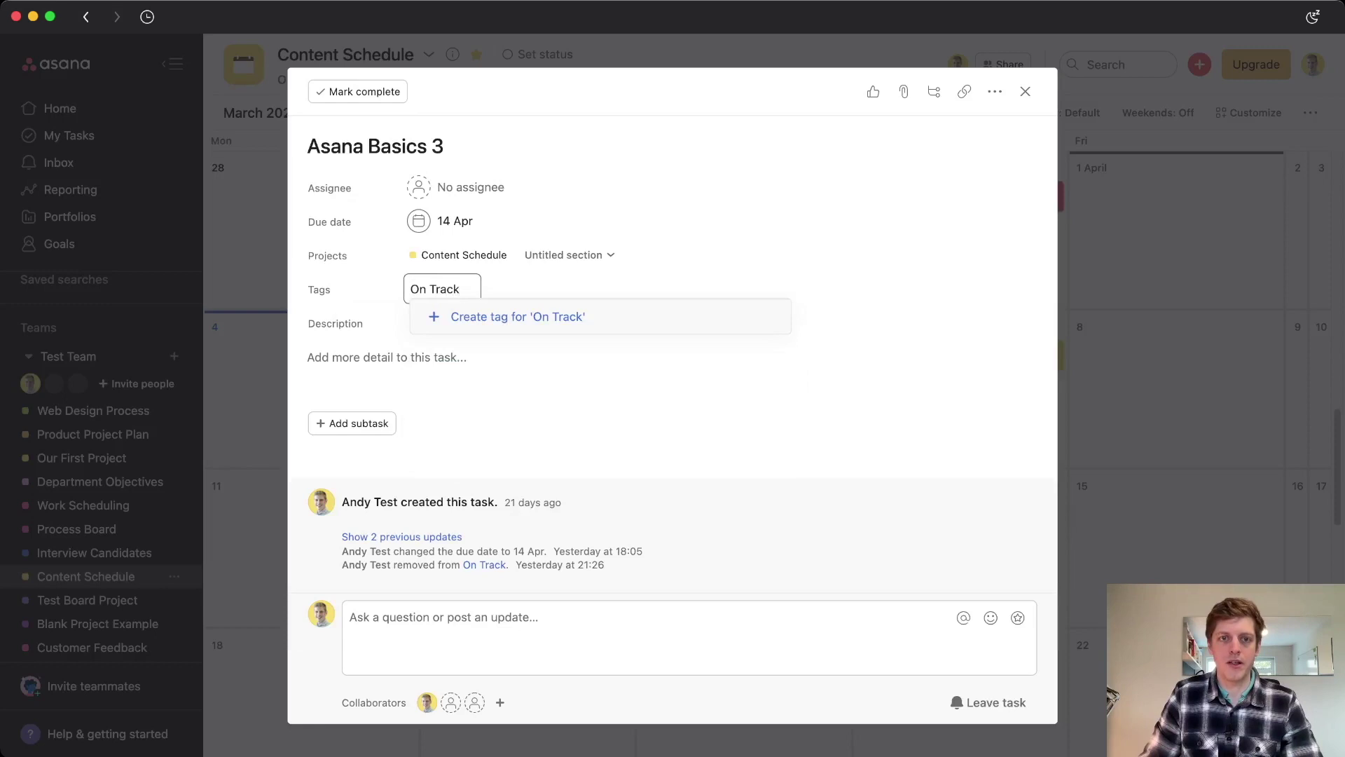
pyautogui.press('Return')
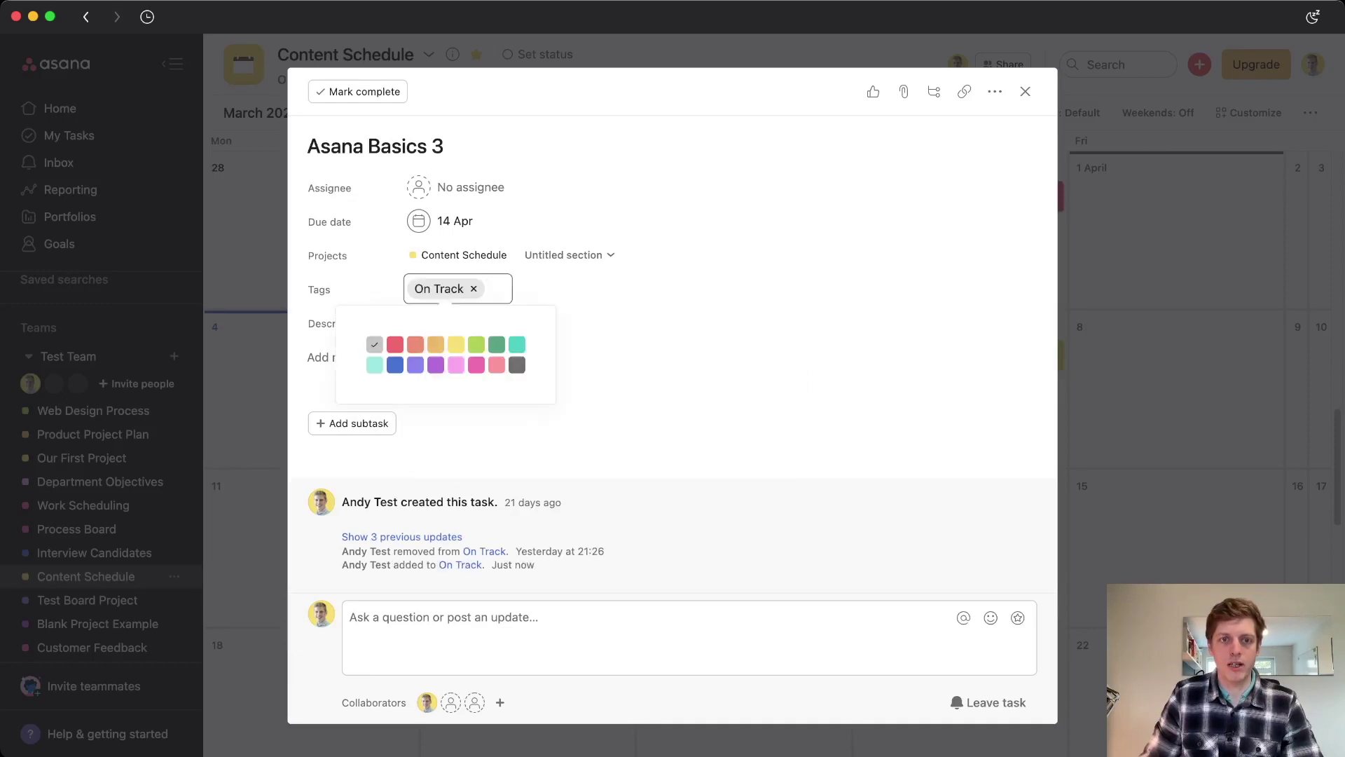
pyautogui.click(497, 345)
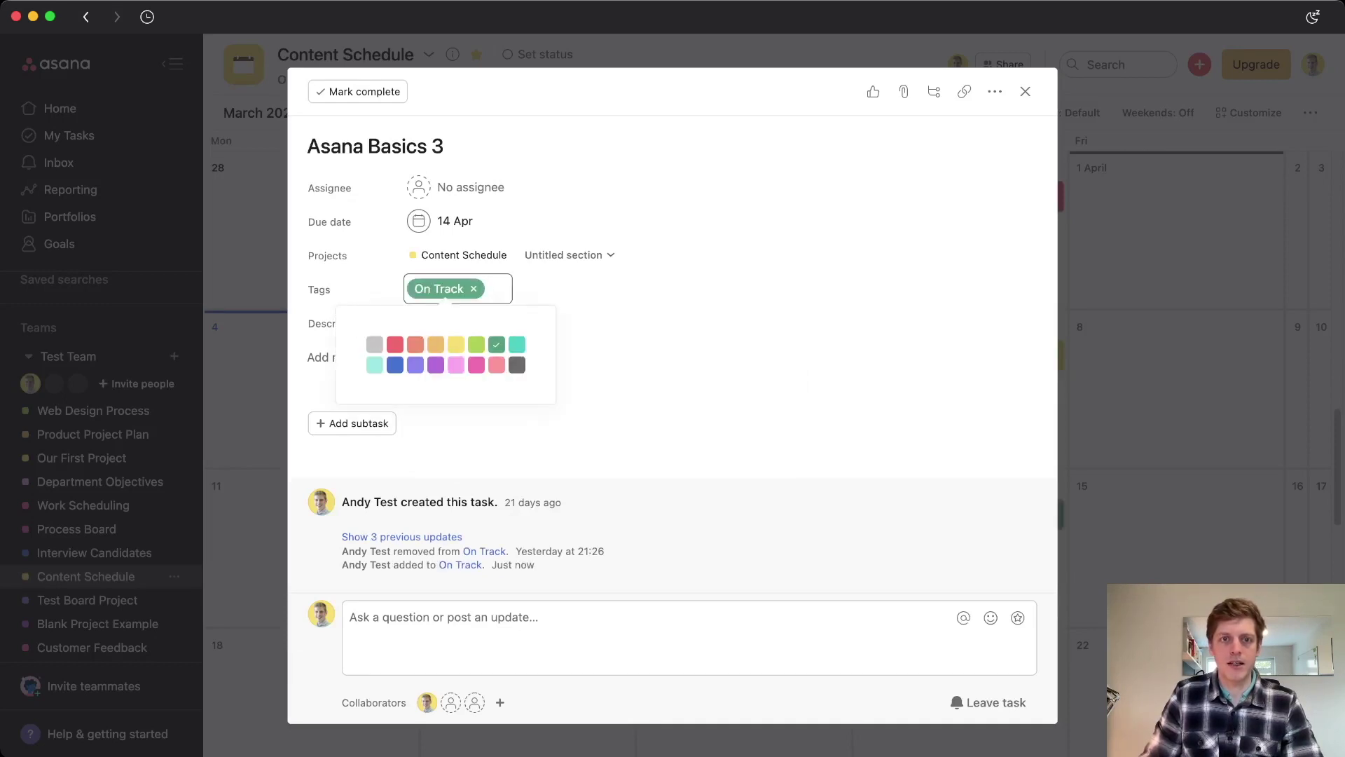
pyautogui.press('Escape')
pyautogui.press('Escape')
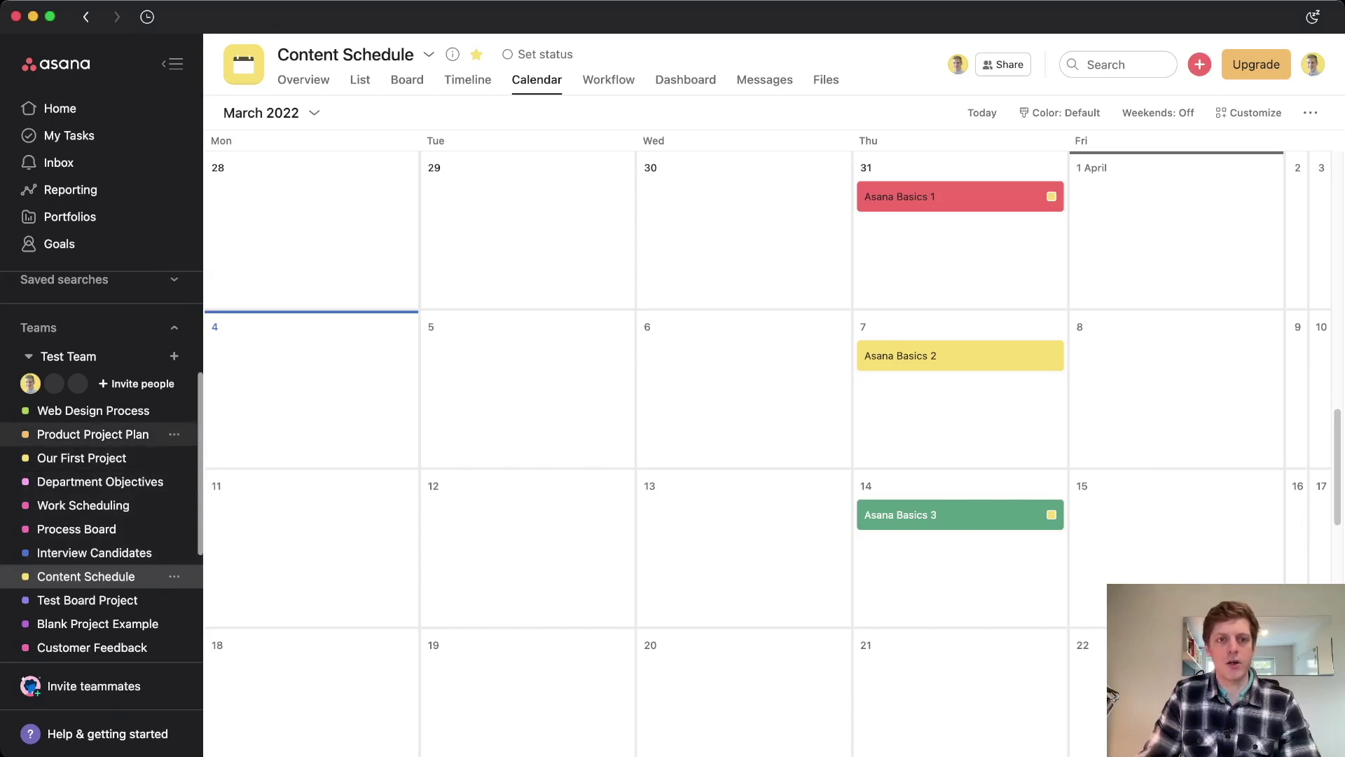
# In the Product Project Plan project, clear the Priority of the "Back-end speed enhancements" task
pyautogui.click(93, 433)
pyautogui.click(560, 515)
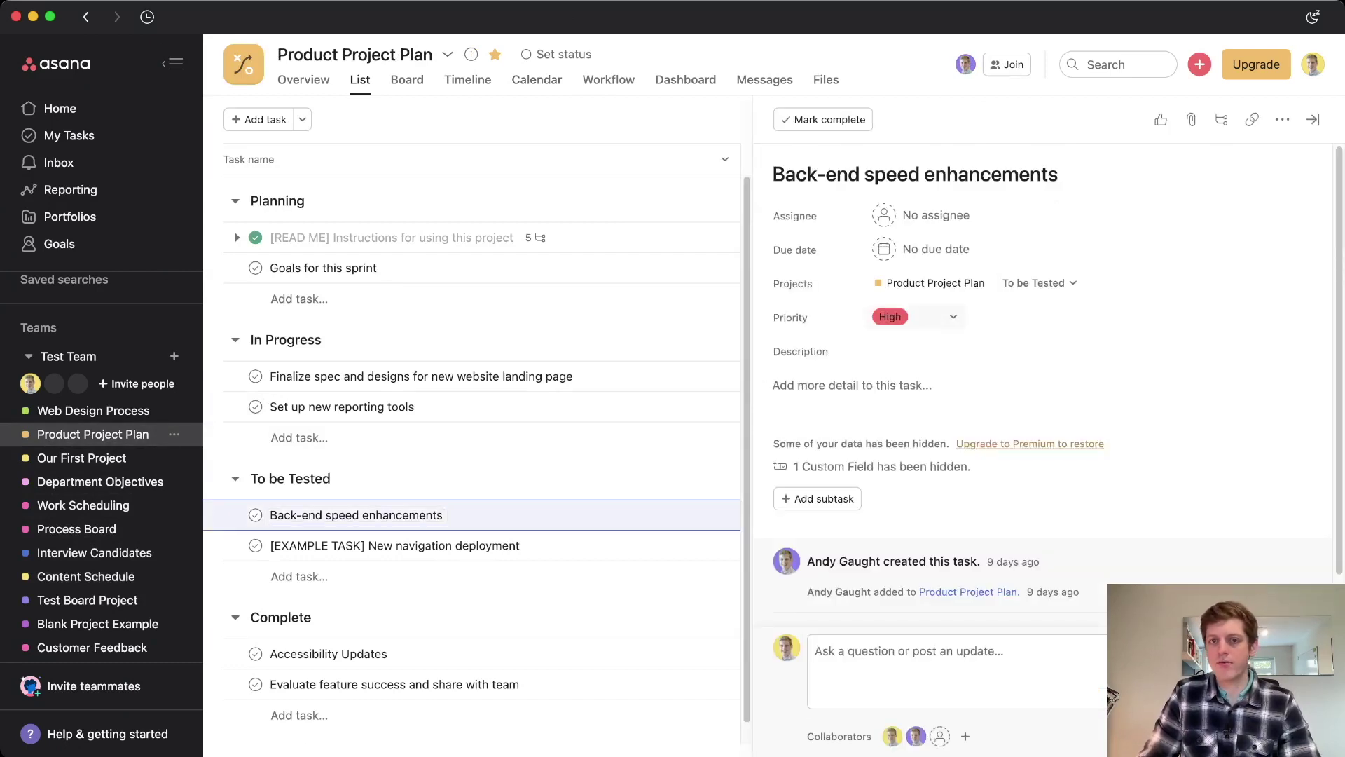
pyautogui.click(890, 317)
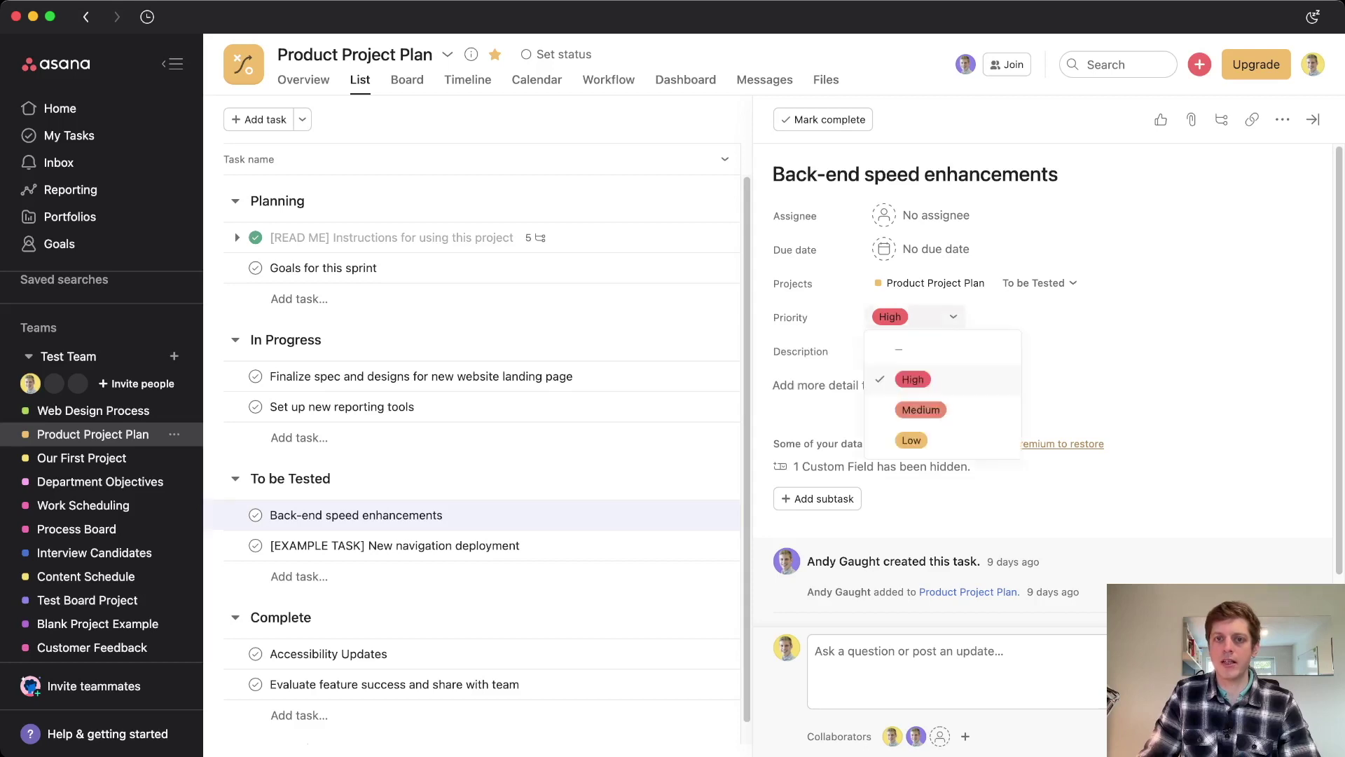
pyautogui.click(899, 348)
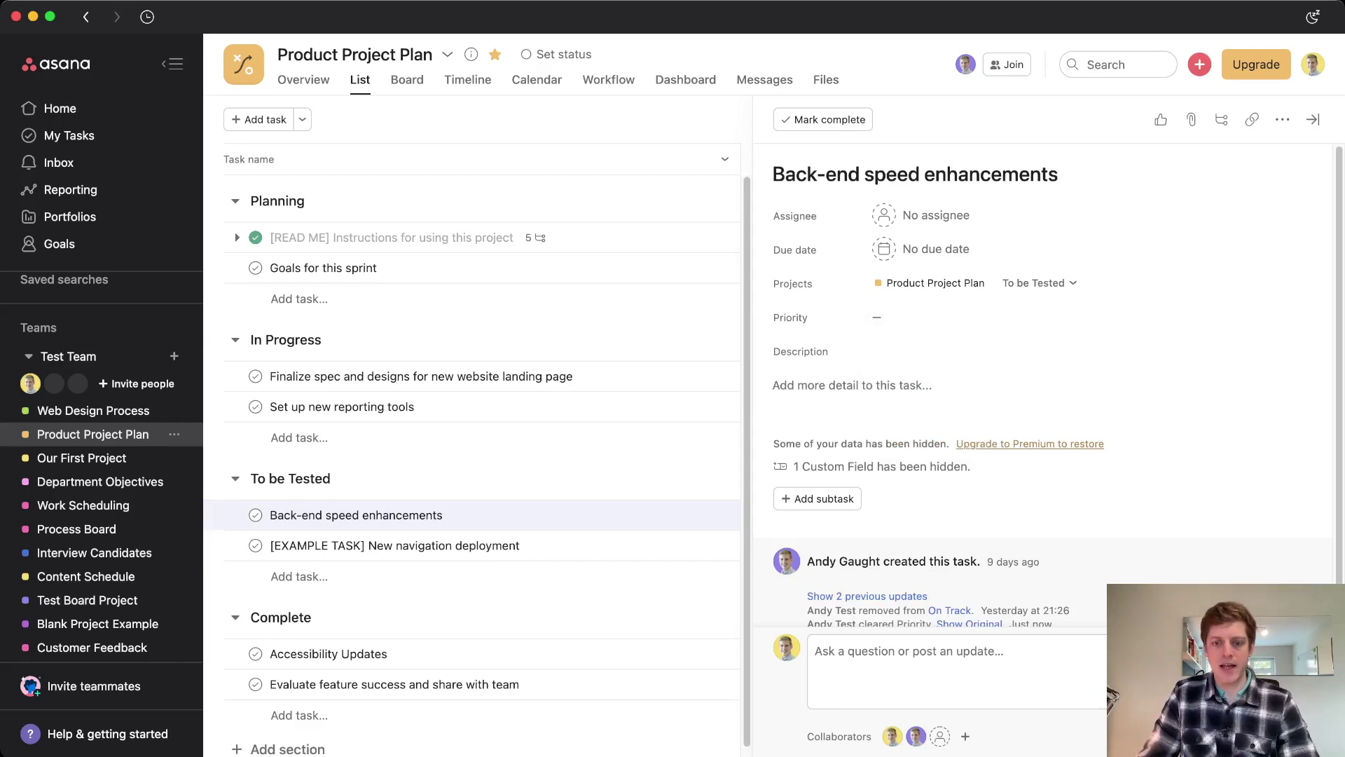
# Add the existing "At Risk" tag to the "Back-end speed enhancements" task
pyautogui.click(852, 385)
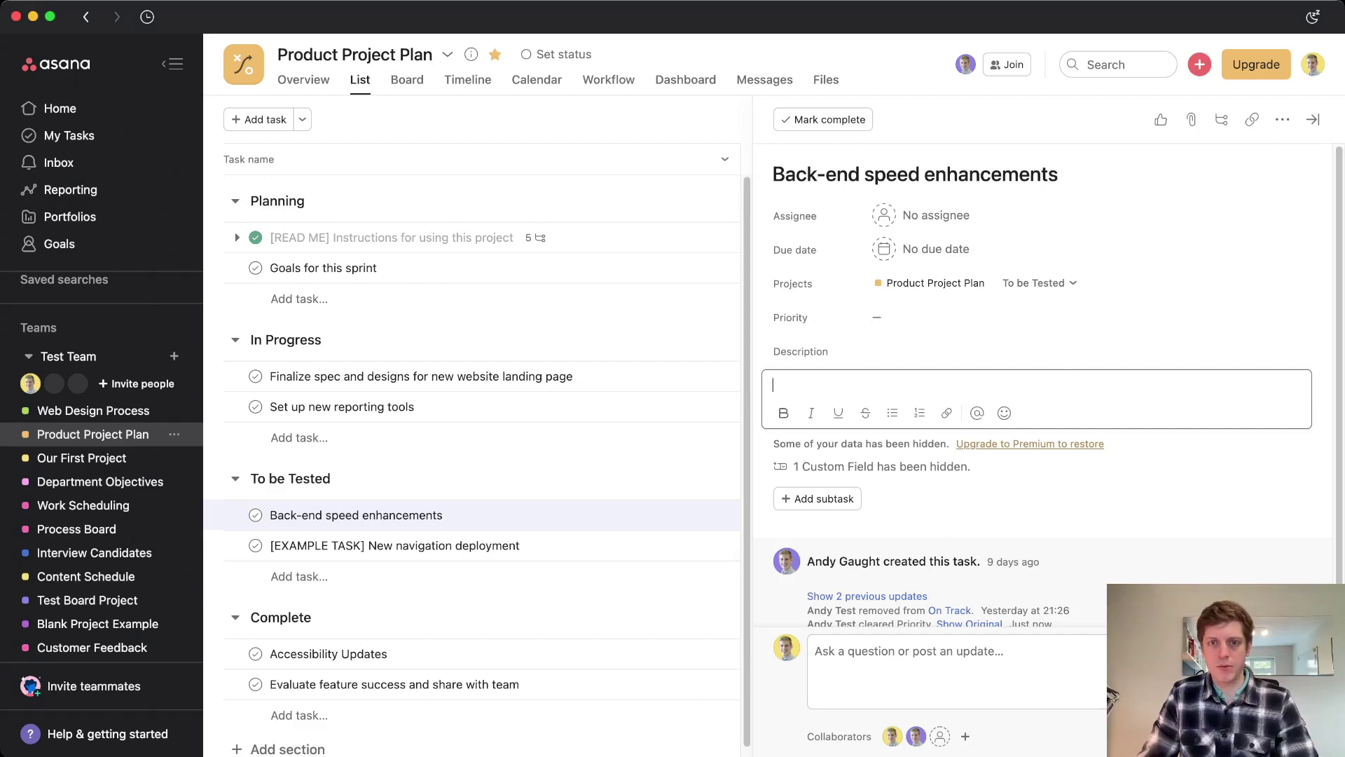
pyautogui.hotkey('Tab', 't')
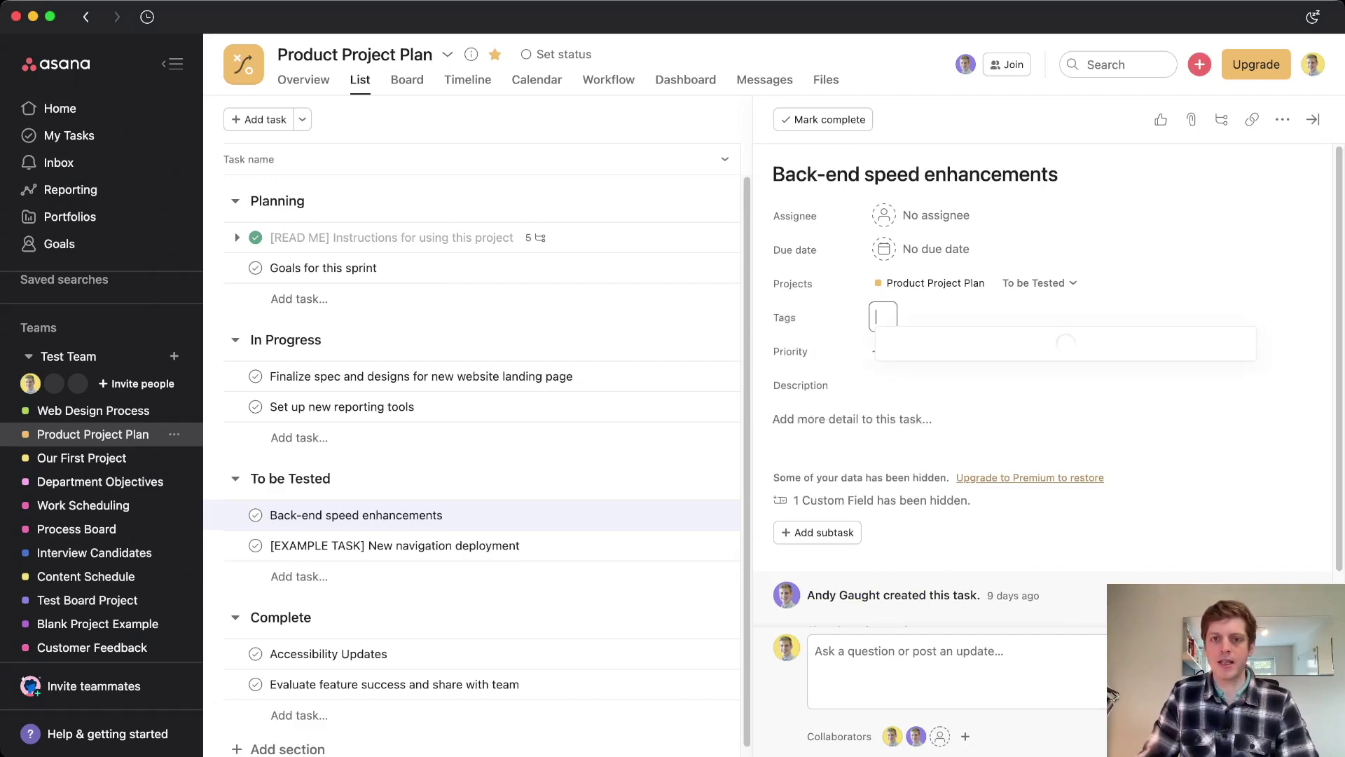
pyautogui.press('Return')
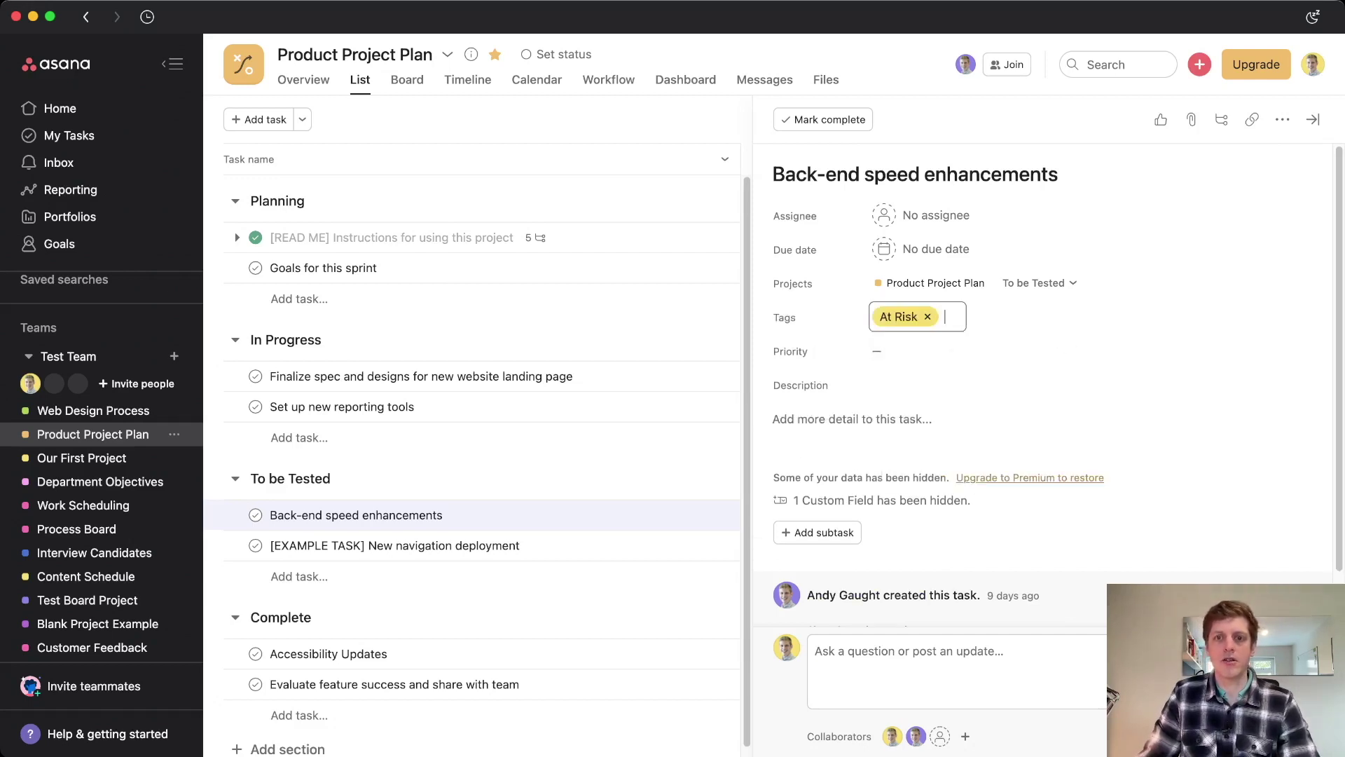